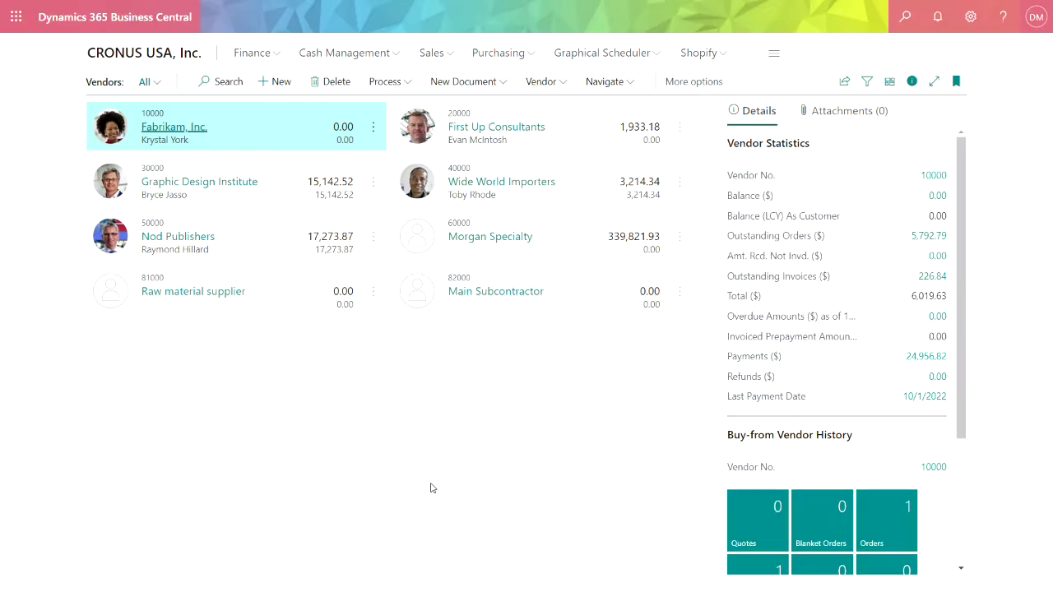
Open the Morgan Specialty vendor card and review its general, address, invoicing and payment settings.
left_click(463, 238)
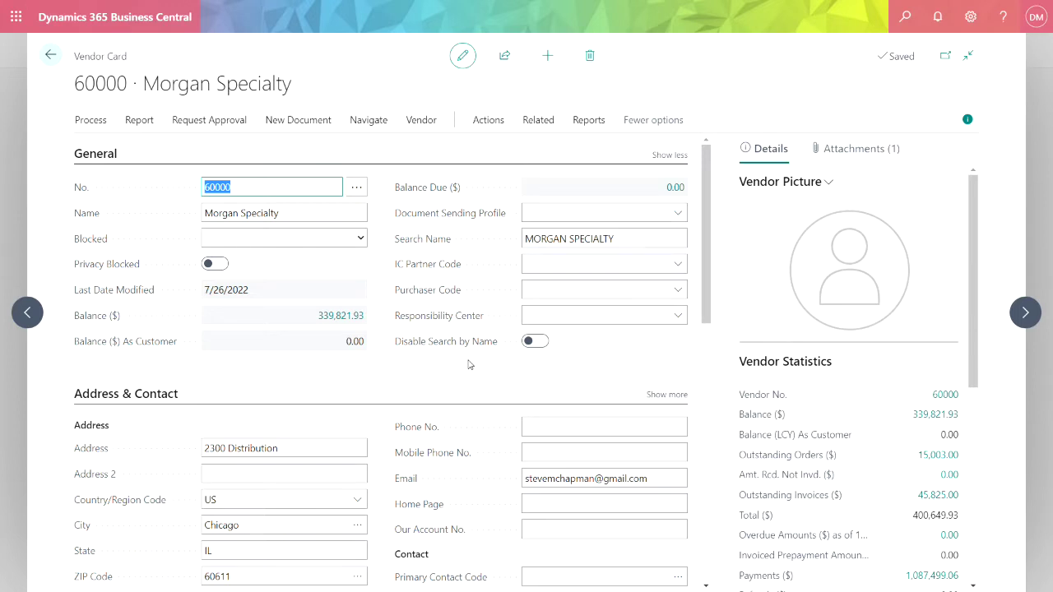
left_click(115, 155)
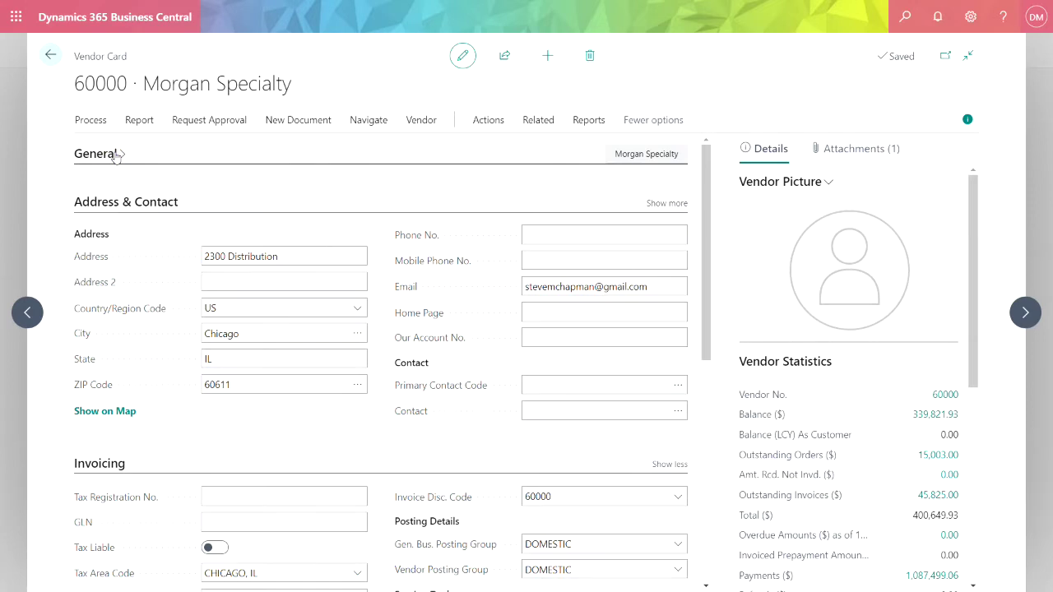
left_click(114, 154)
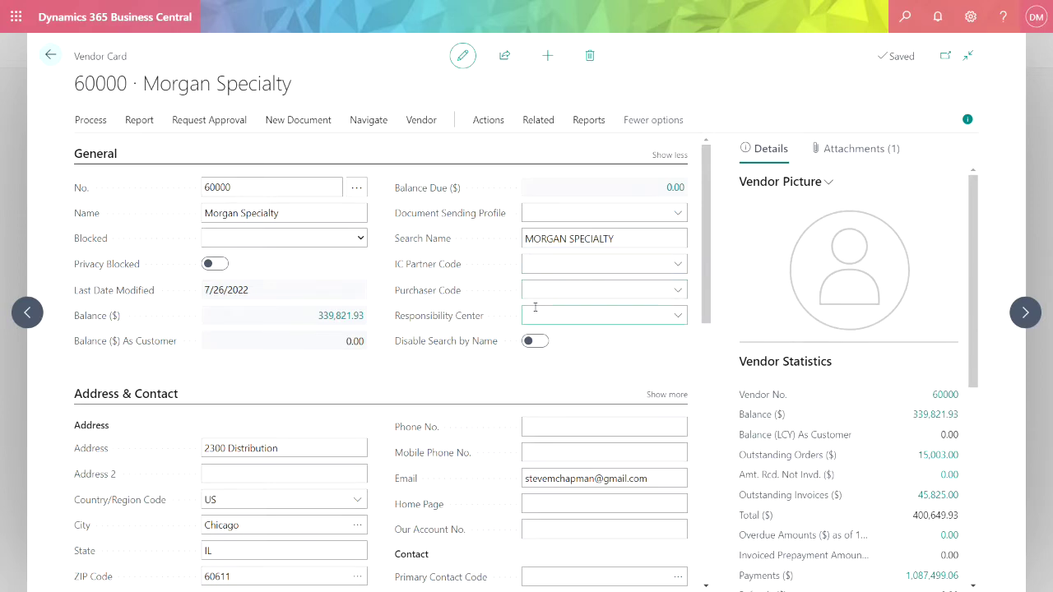
scroll(534, 308, "down", 7)
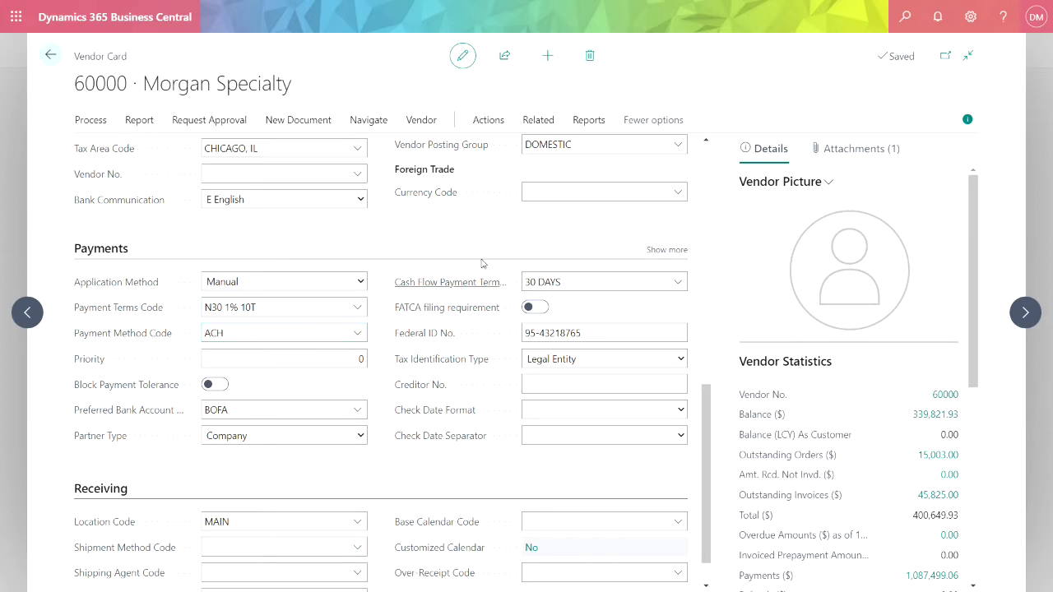
View Morgan Specialty's Bank of America vendor bank account card, including the account and transit number fields, and close it.
left_click(531, 125)
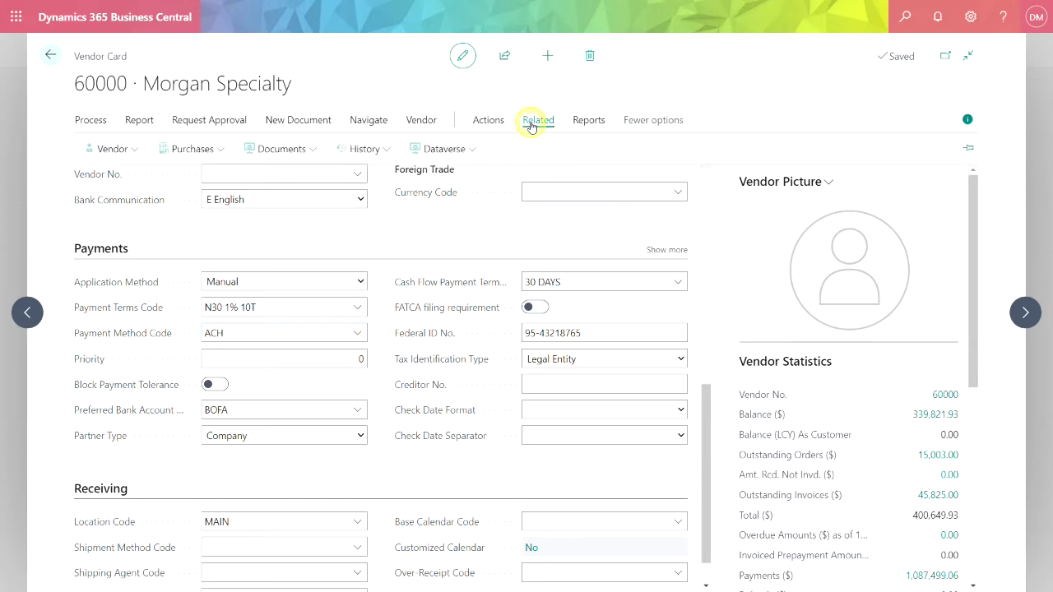
left_click(104, 148)
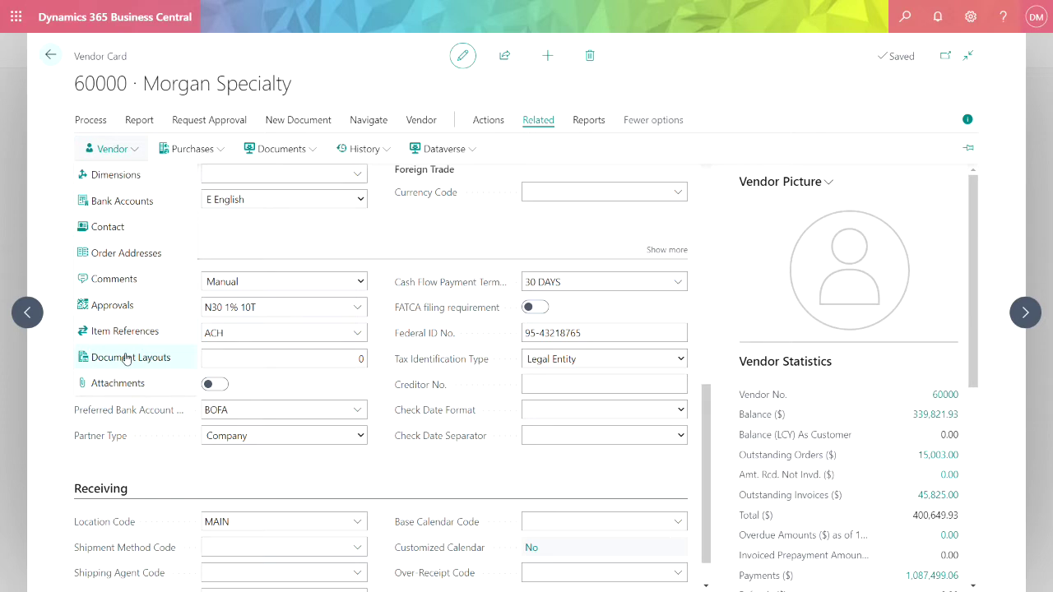
left_click(116, 202)
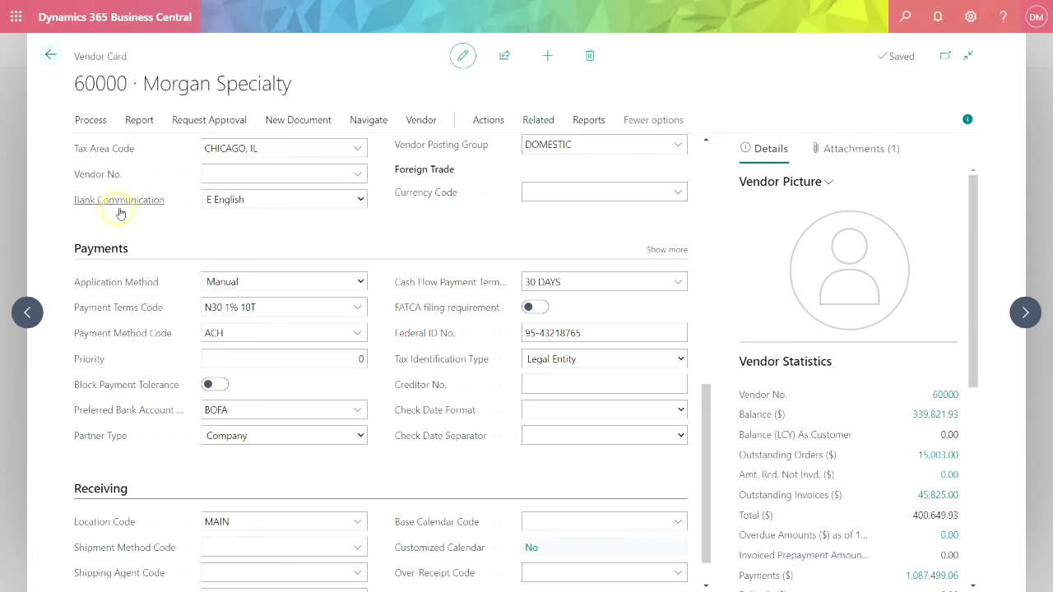
left_click(254, 188)
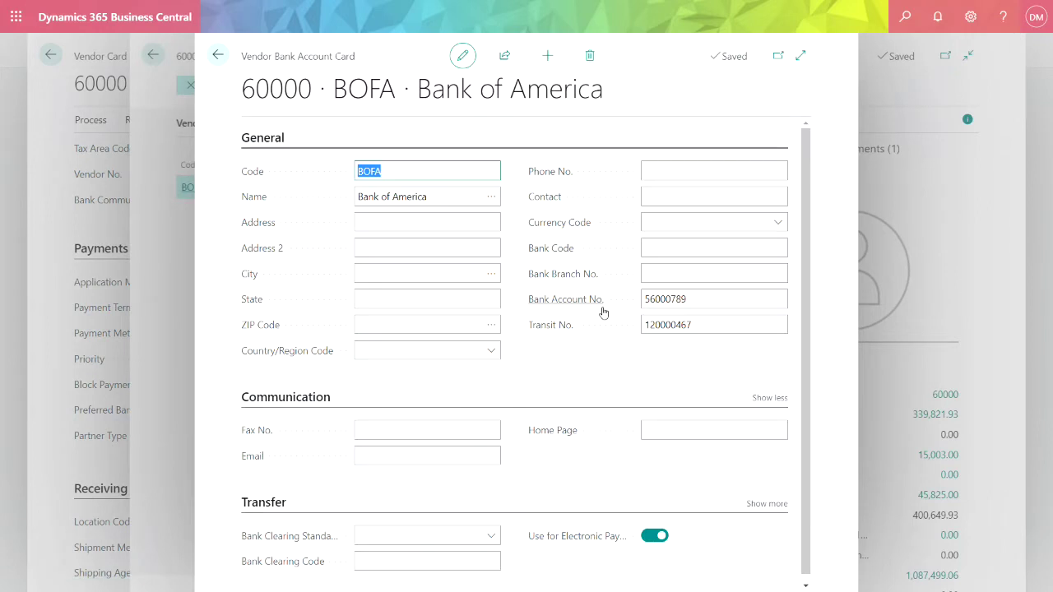
mouse_move(606, 309)
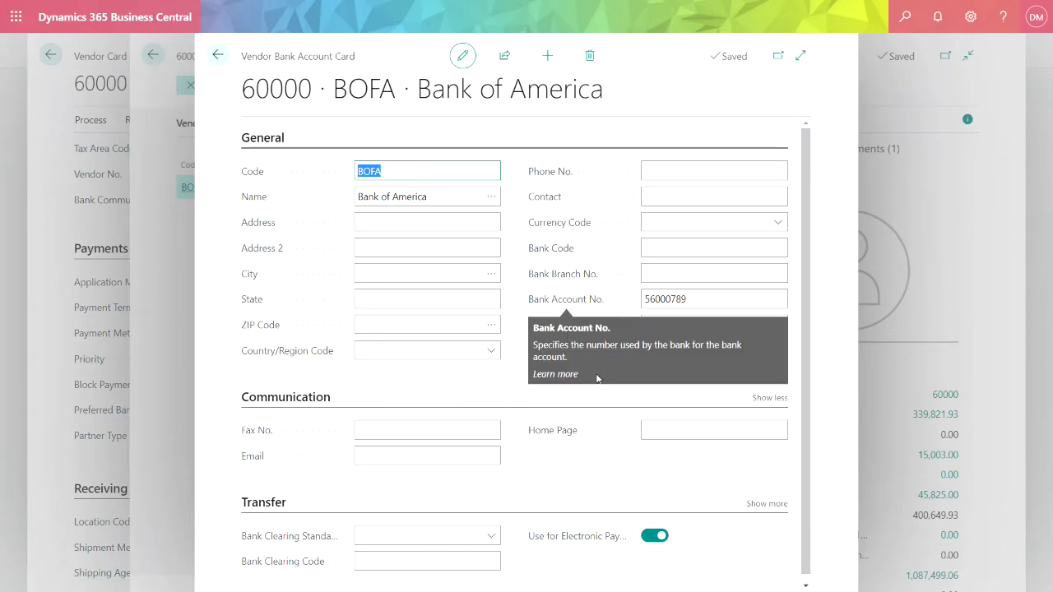
mouse_move(545, 336)
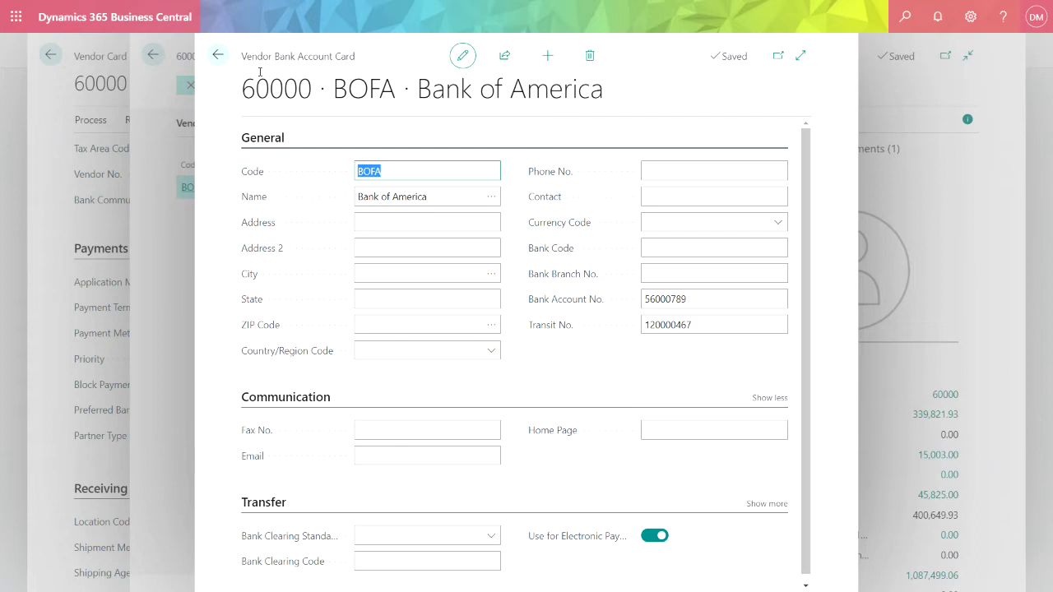
left_click(217, 54)
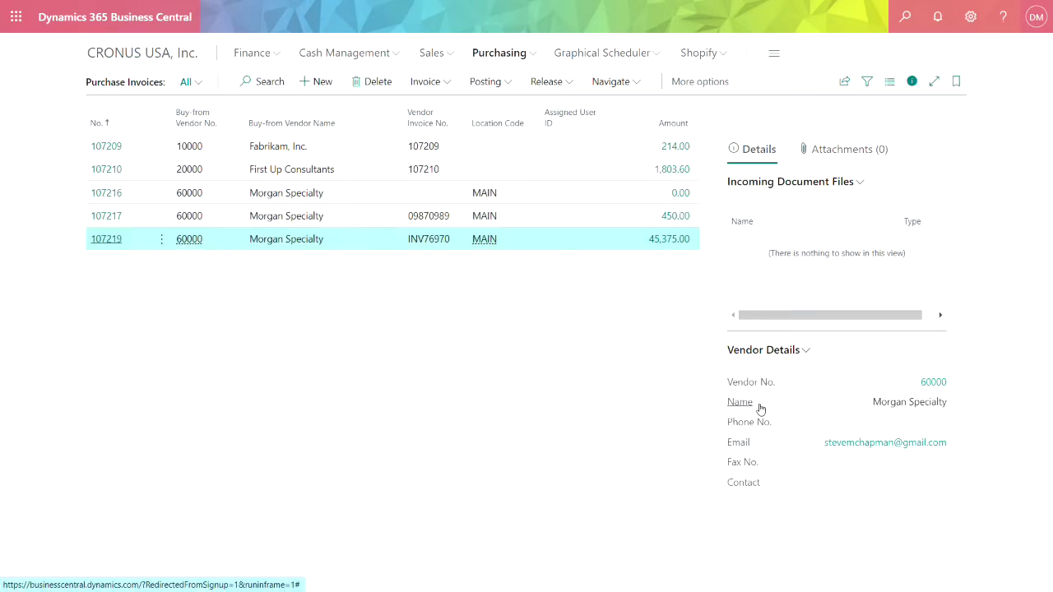
Open the Morgan Specialty purchase invoice for 45,375.00 and review its vendor statistics.
left_click(105, 240)
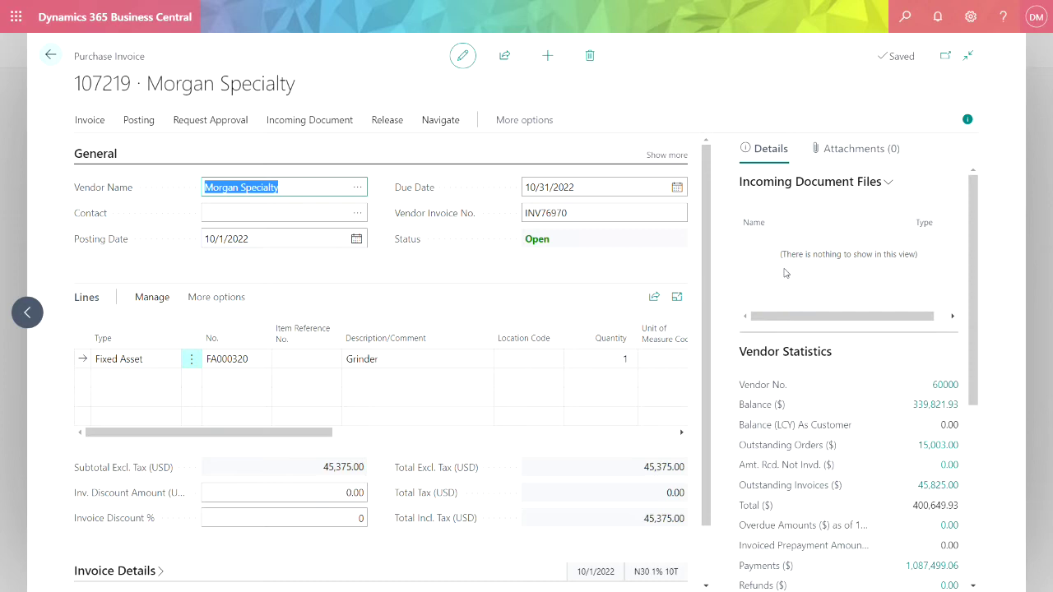
scroll(881, 424, "down", 1)
scroll(881, 424, "down", 1)
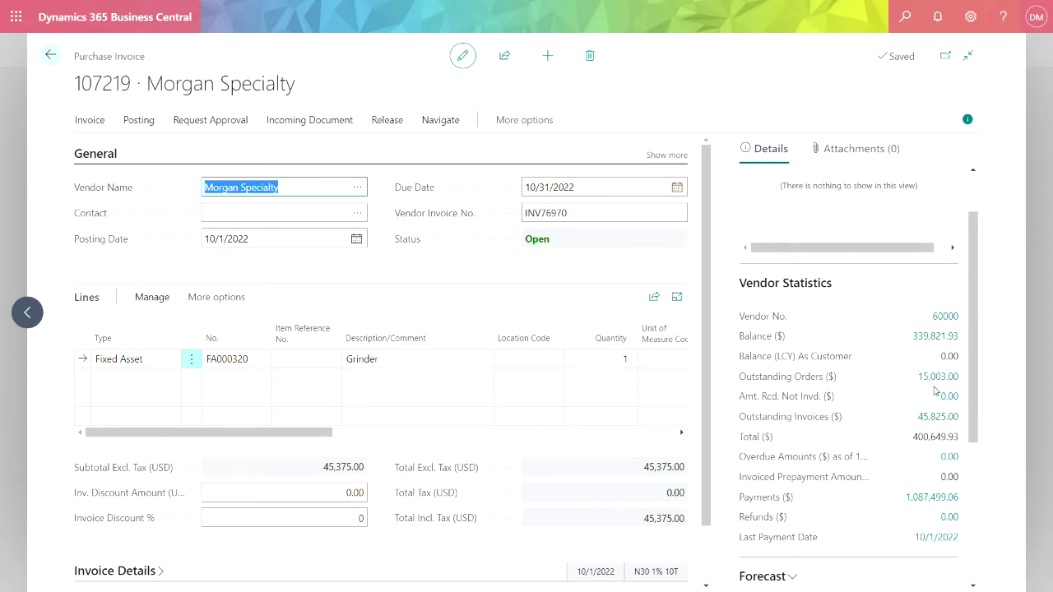
Examine the line types available for a new line below the Grinder on the purchase invoice.
left_click(267, 352)
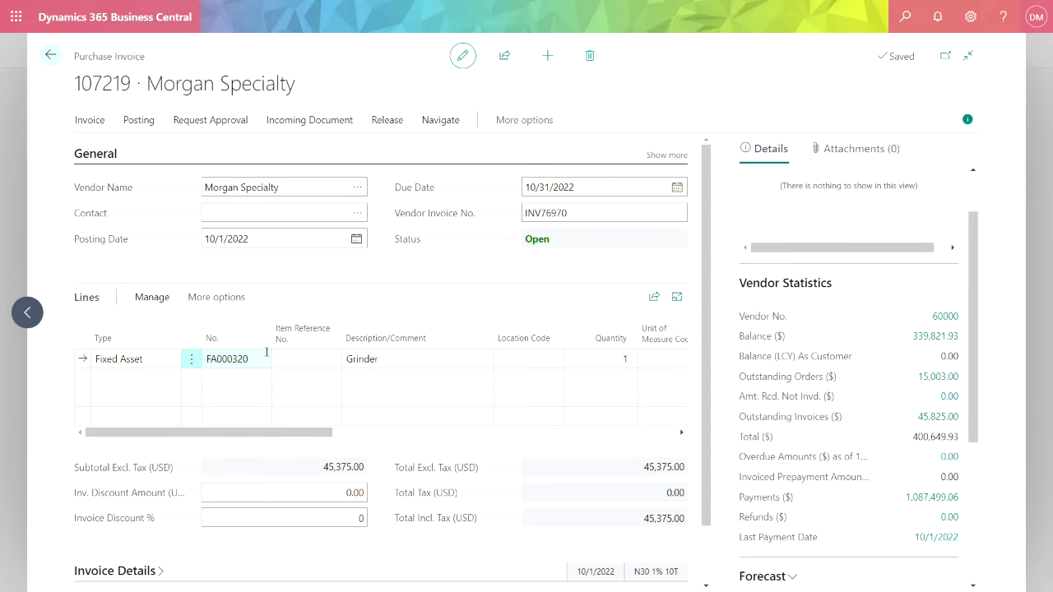
left_click(166, 367)
left_click(161, 379)
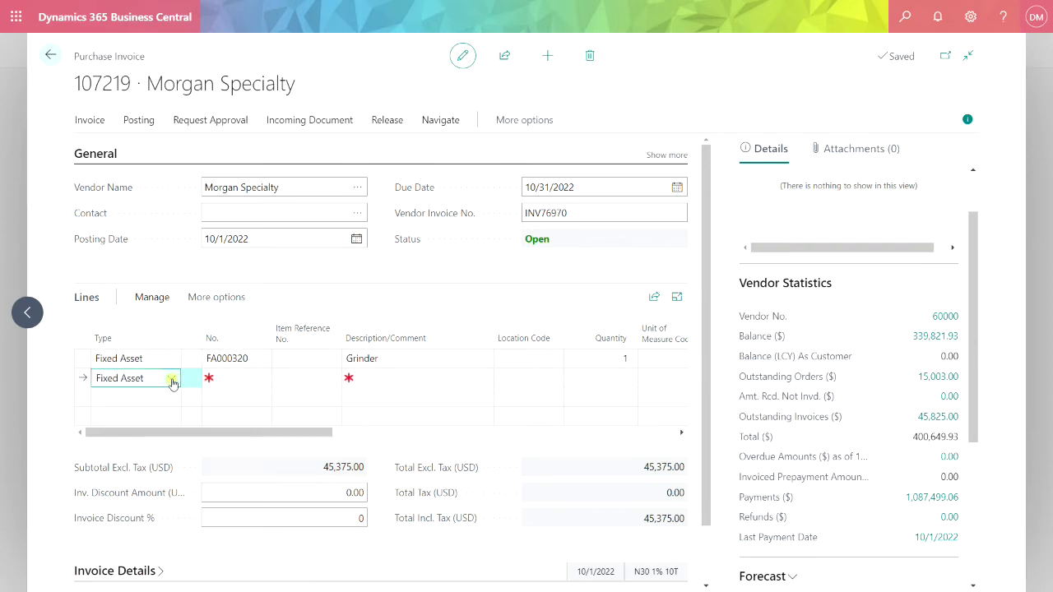
left_click(172, 383)
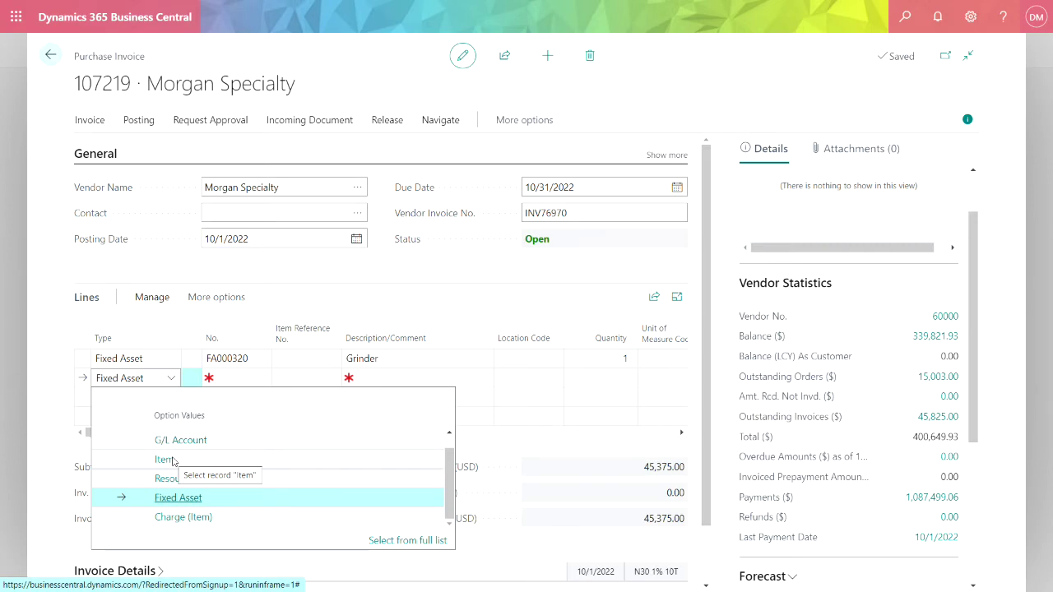
left_click(215, 269)
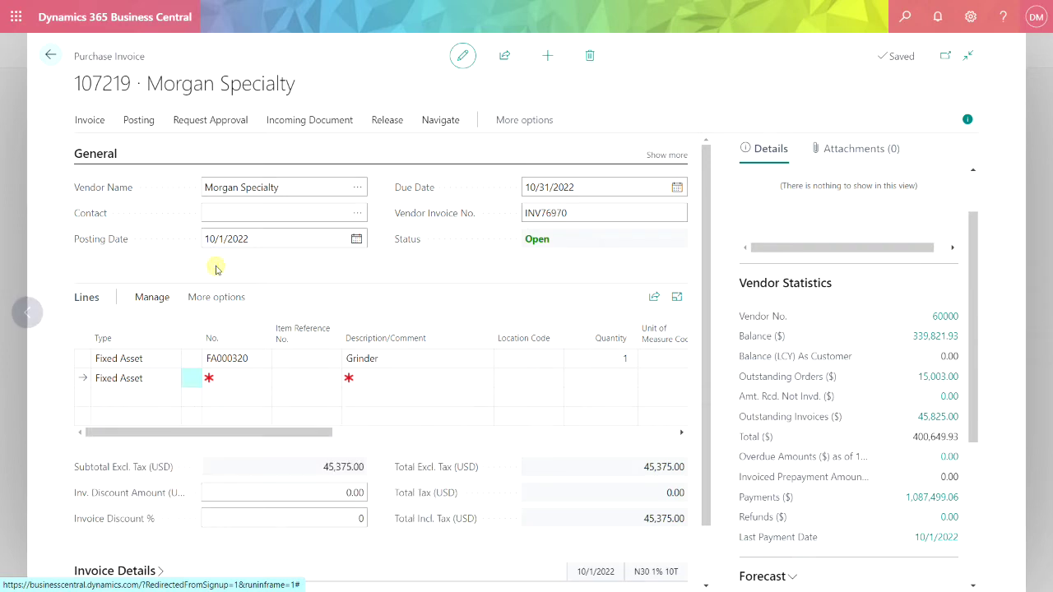
scroll(216, 269, "left", 5)
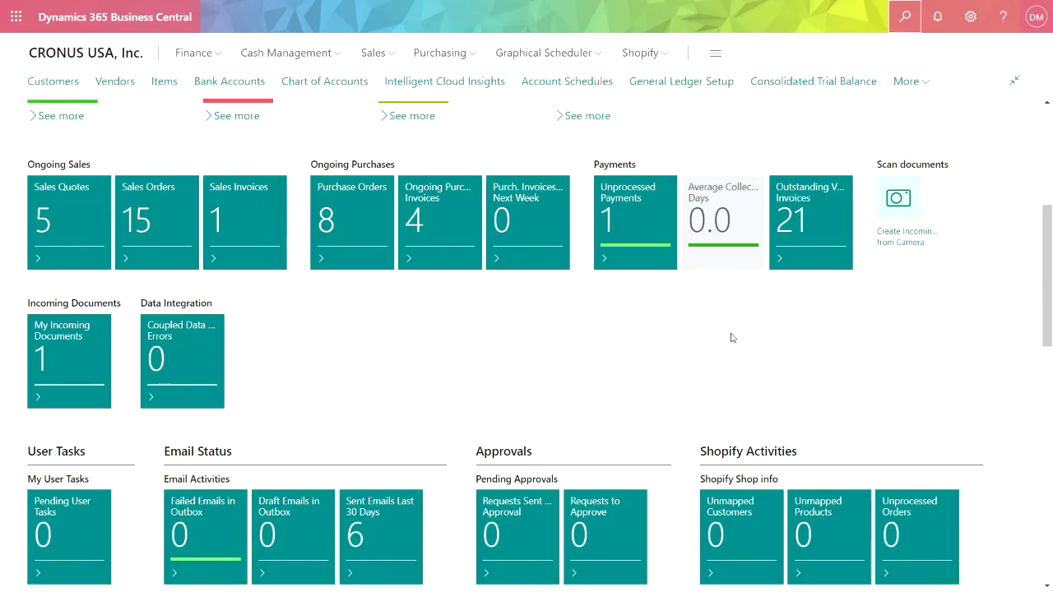
Find the Aged Accounts Payable report by searching for aged payables, enable Print Detail and preview it.
left_click(905, 16)
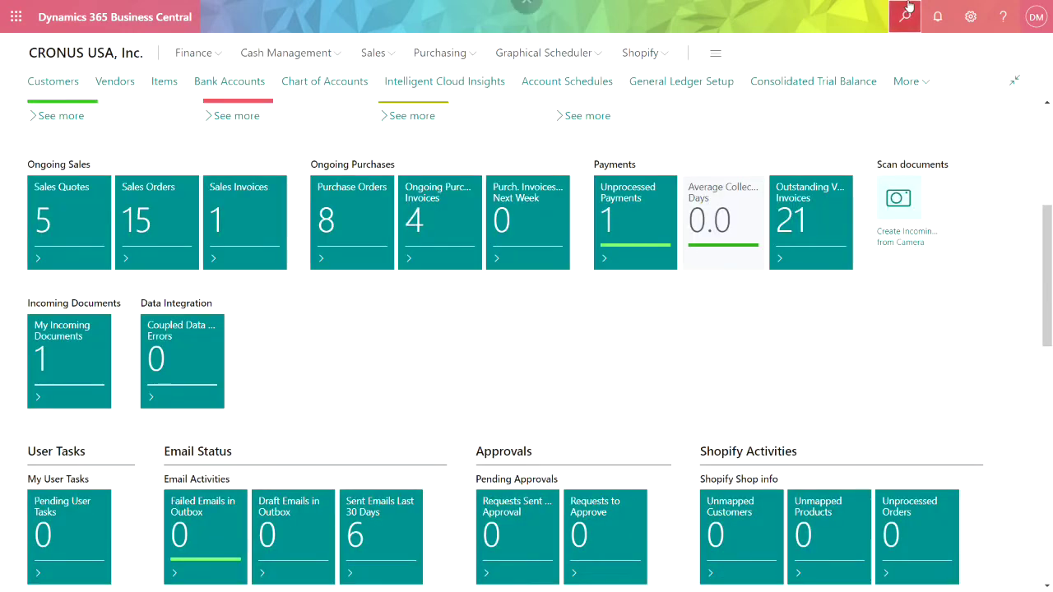
type("aged payables")
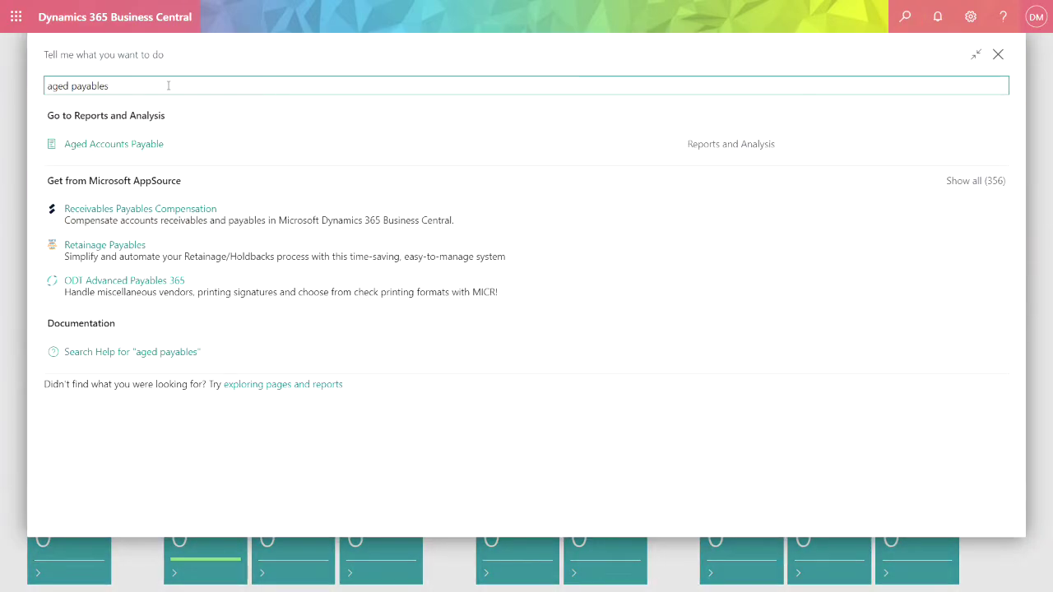
left_click(111, 145)
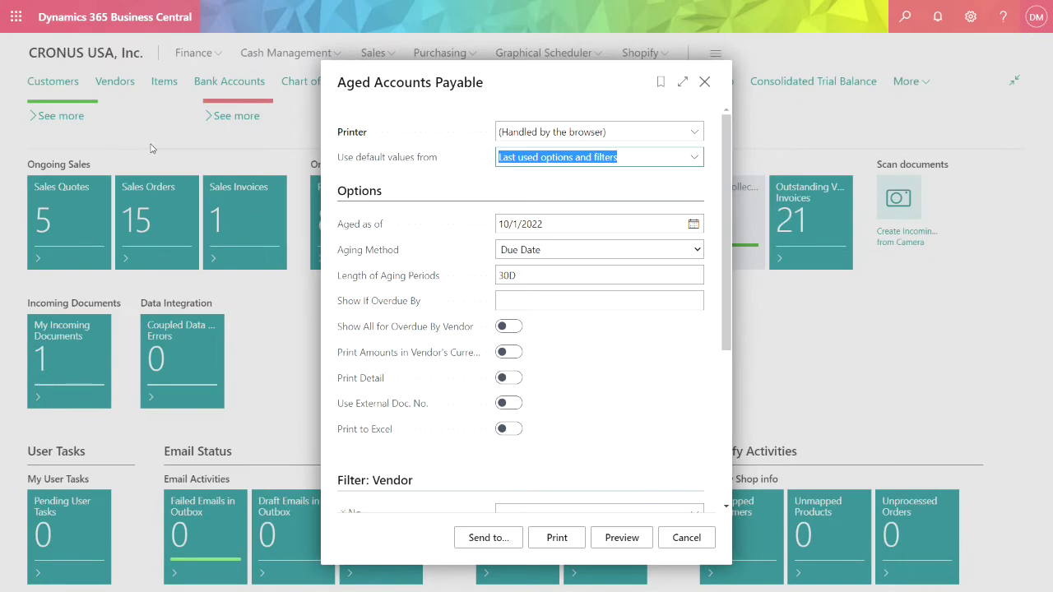
left_click(511, 378)
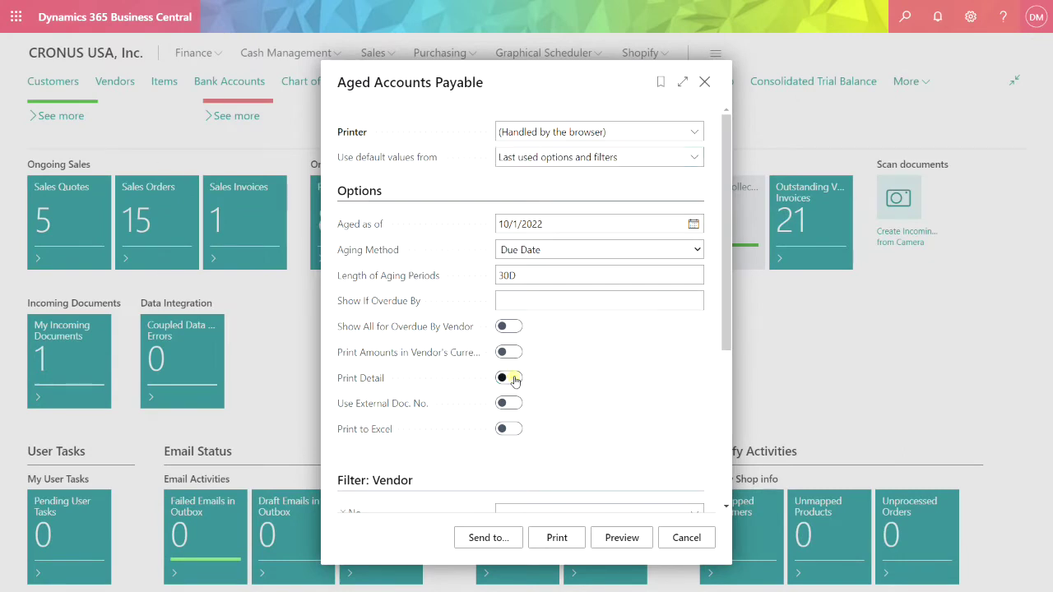
left_click(617, 536)
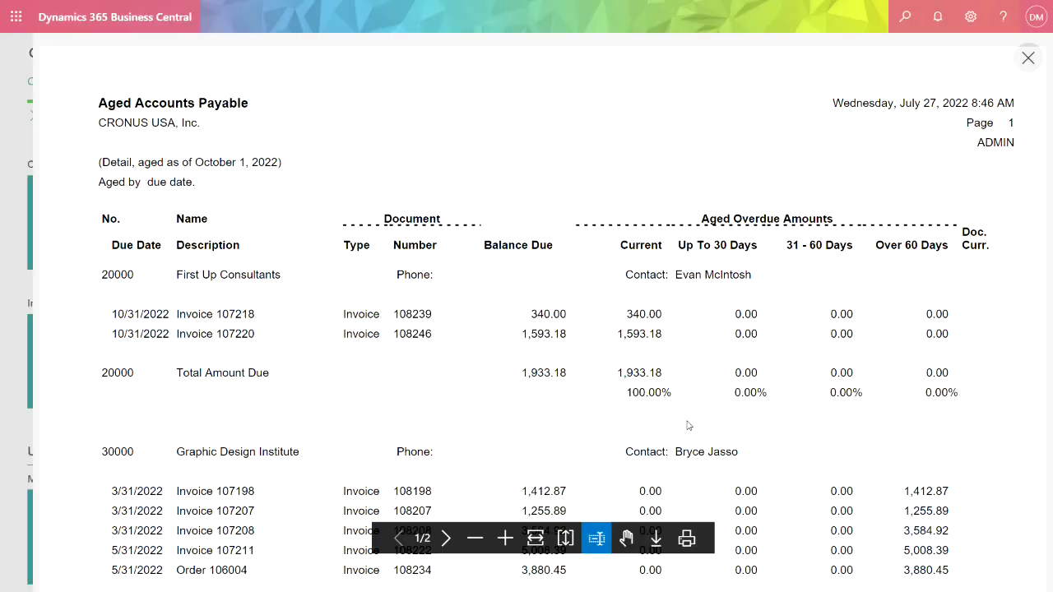
Review the aged overdue amounts per vendor in the report preview and close it.
scroll(687, 425, "down", 2)
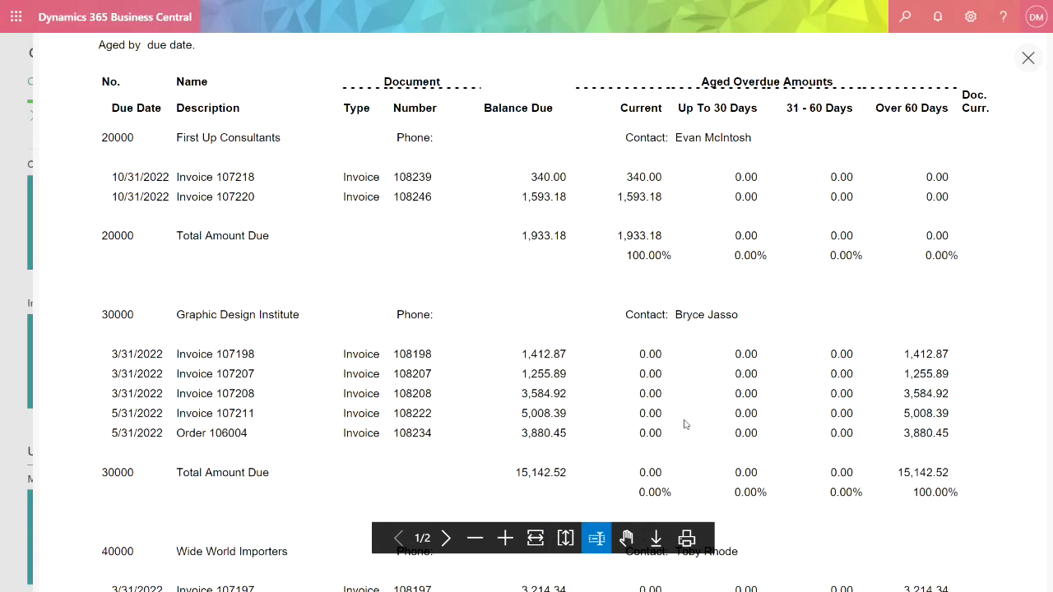
scroll(686, 424, "down", 2)
scroll(685, 425, "up", 4)
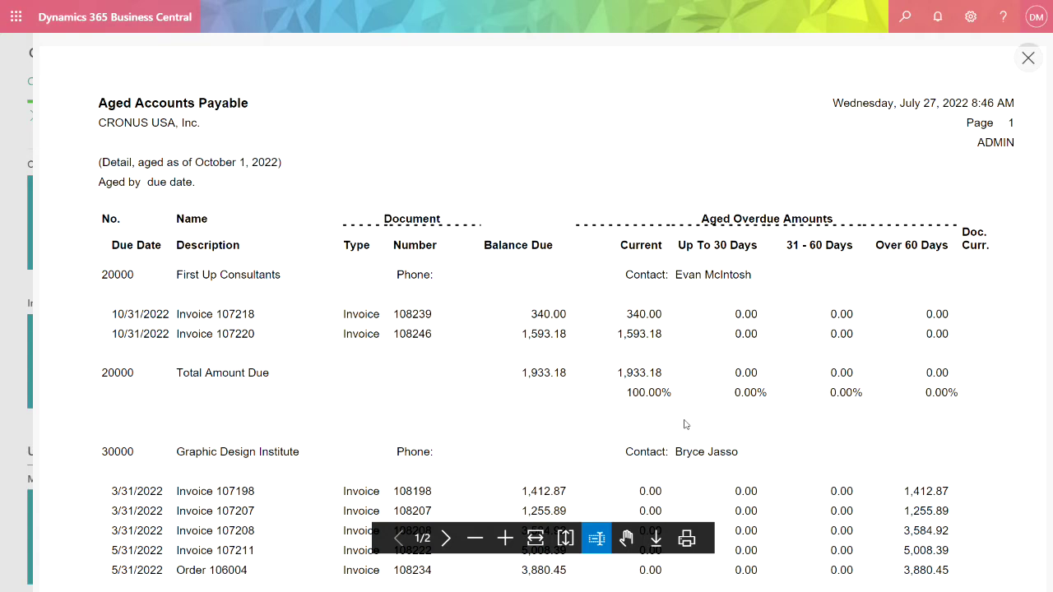
left_click(1027, 58)
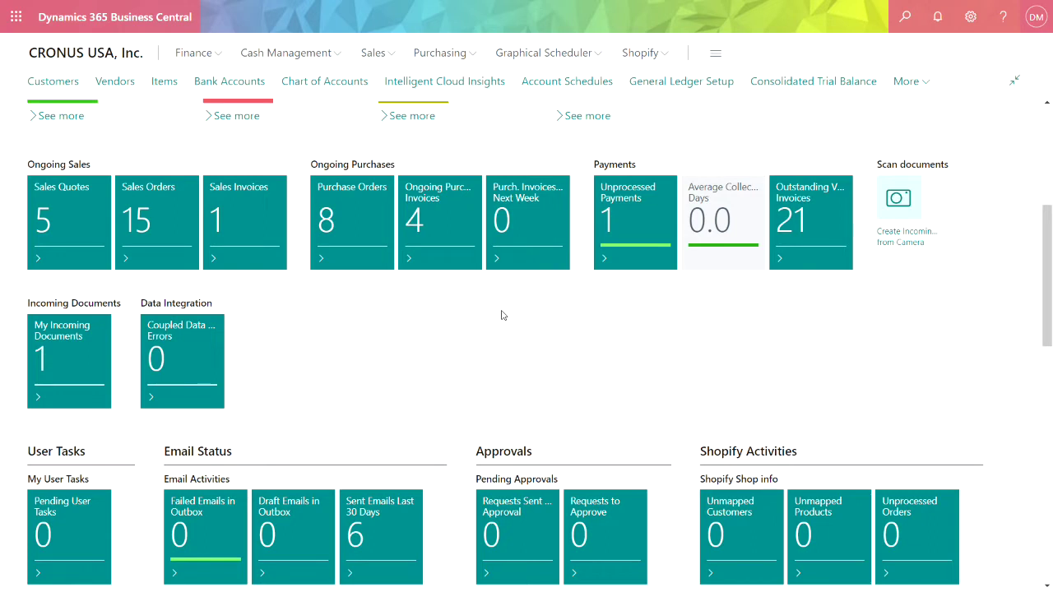
Open the PMT REG payment journal batch and show its payment preparation actions.
left_click(304, 52)
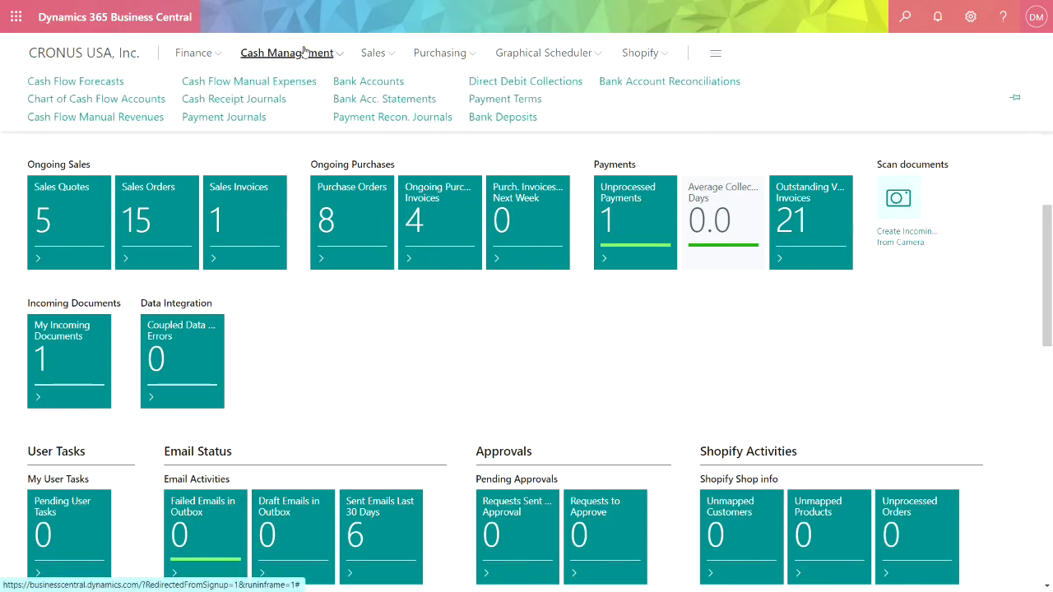
left_click(237, 117)
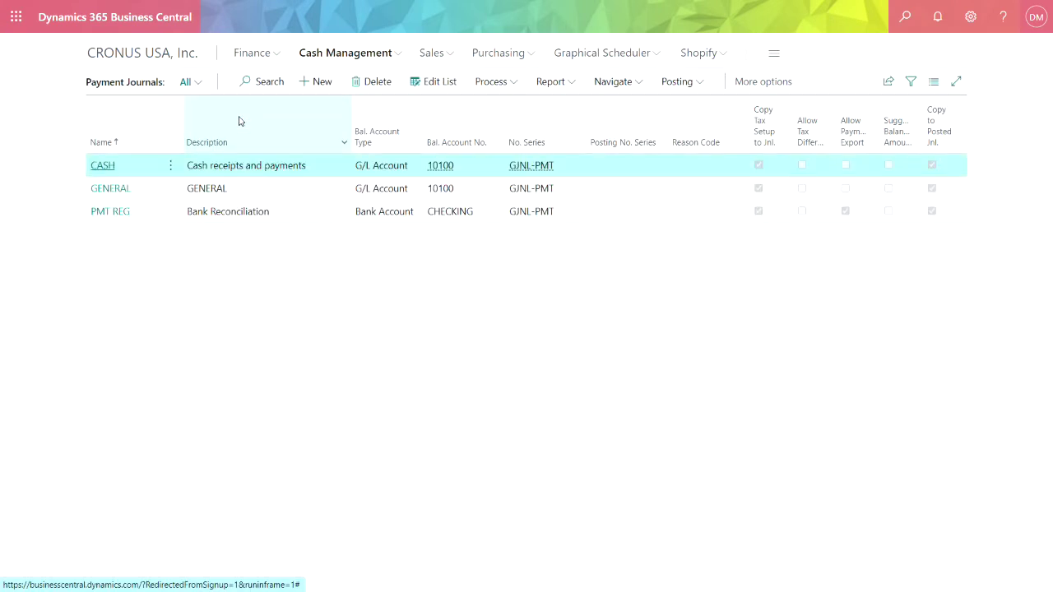
left_click(107, 213)
left_click(107, 211)
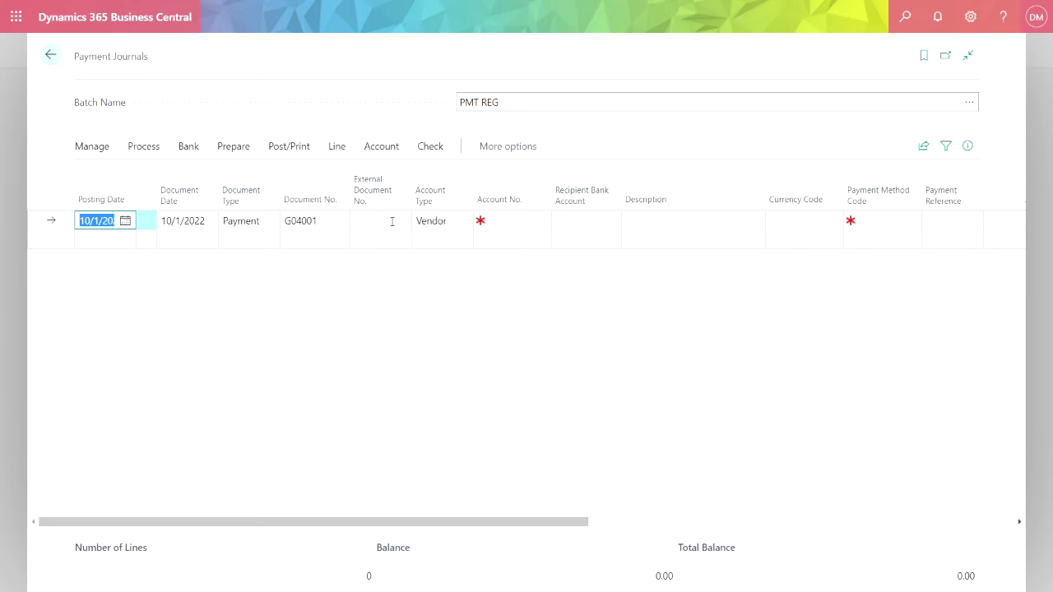
left_click(395, 394)
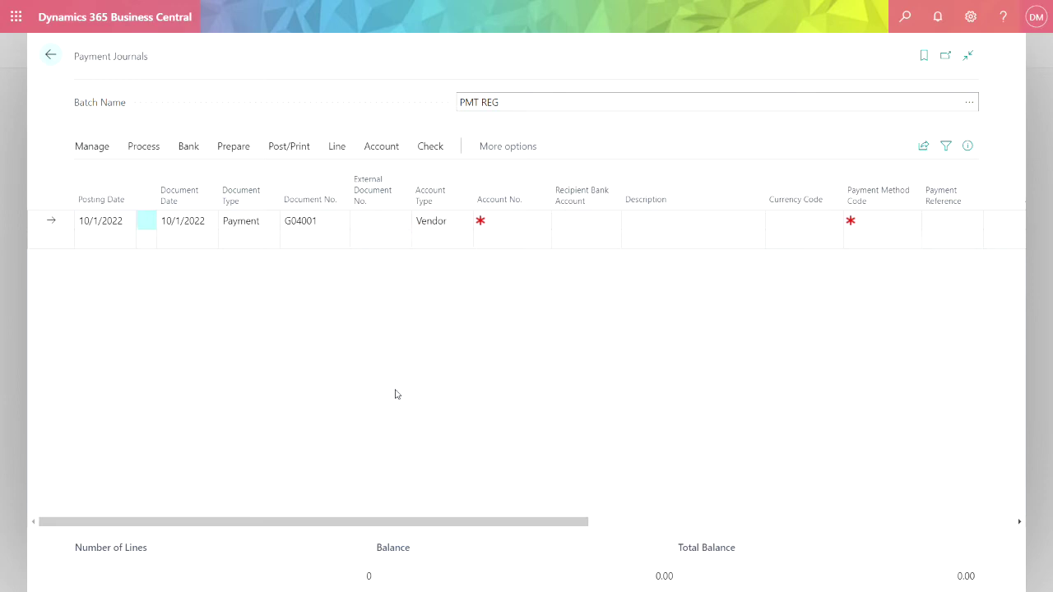
left_click(235, 151)
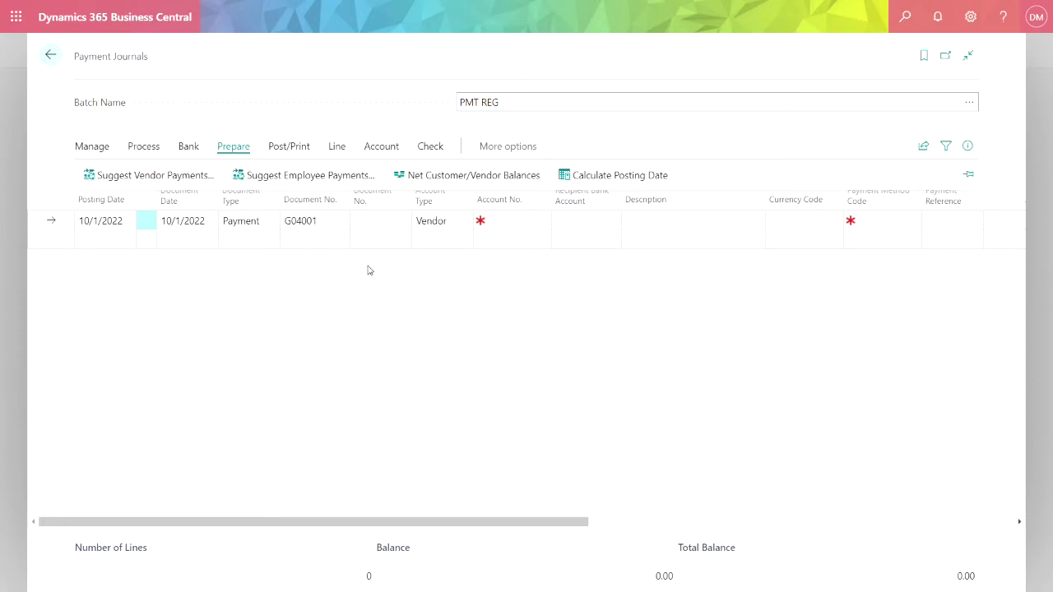
Set the payment line's vendor account to First Up Consultants and its bank payment type to Computer Check.
left_click(540, 222)
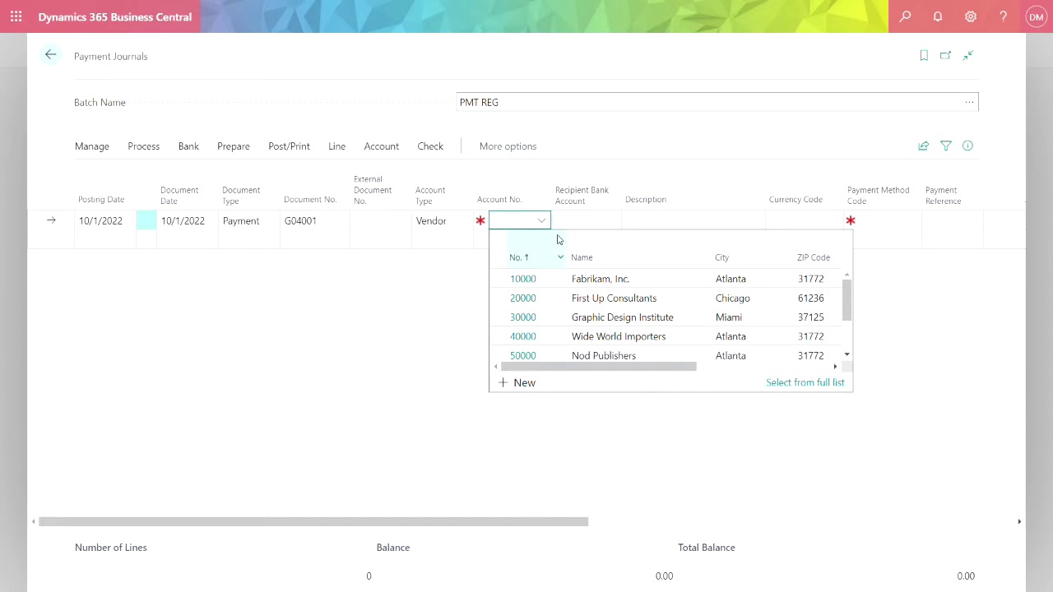
left_click(552, 298)
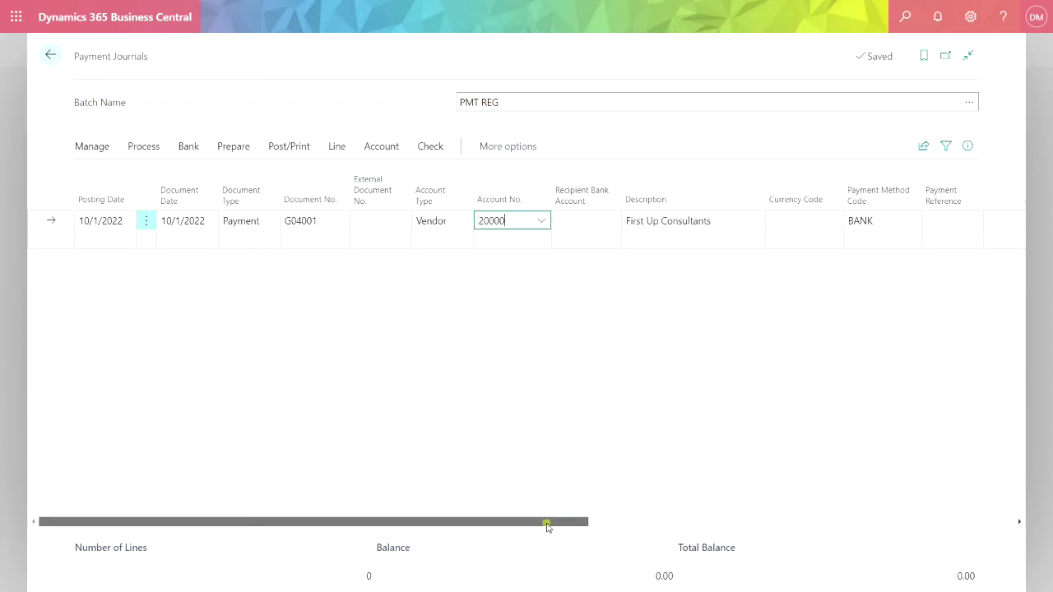
left_click_drag(547, 525, 910, 566)
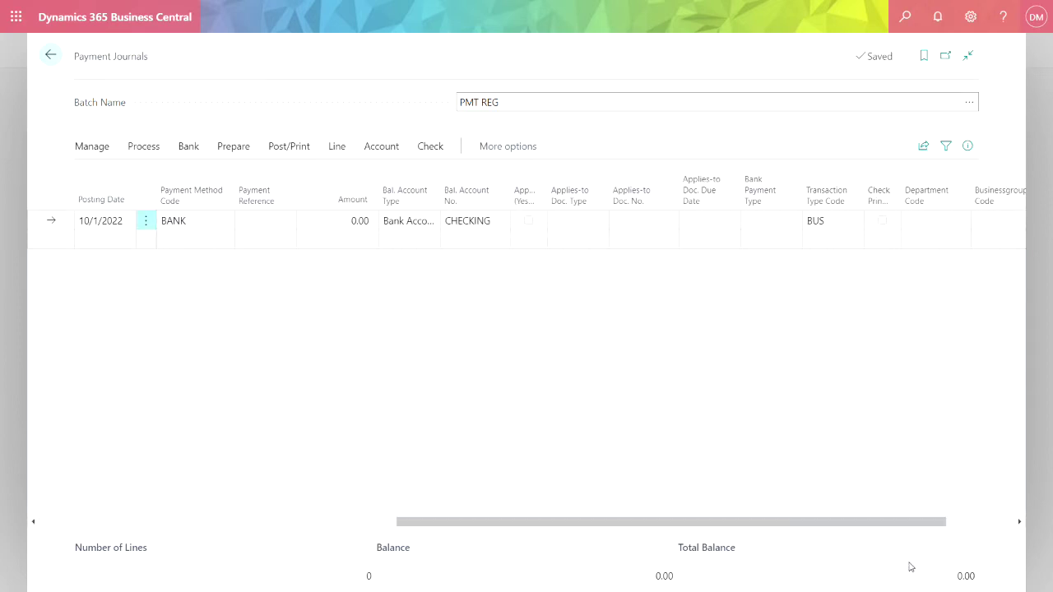
left_click(785, 222)
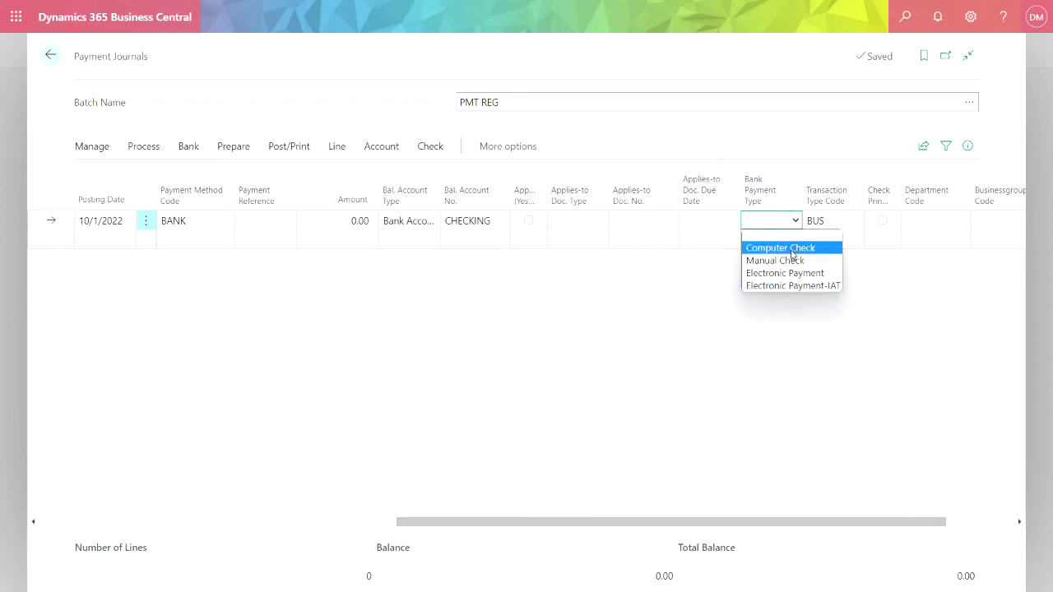
left_click(791, 251)
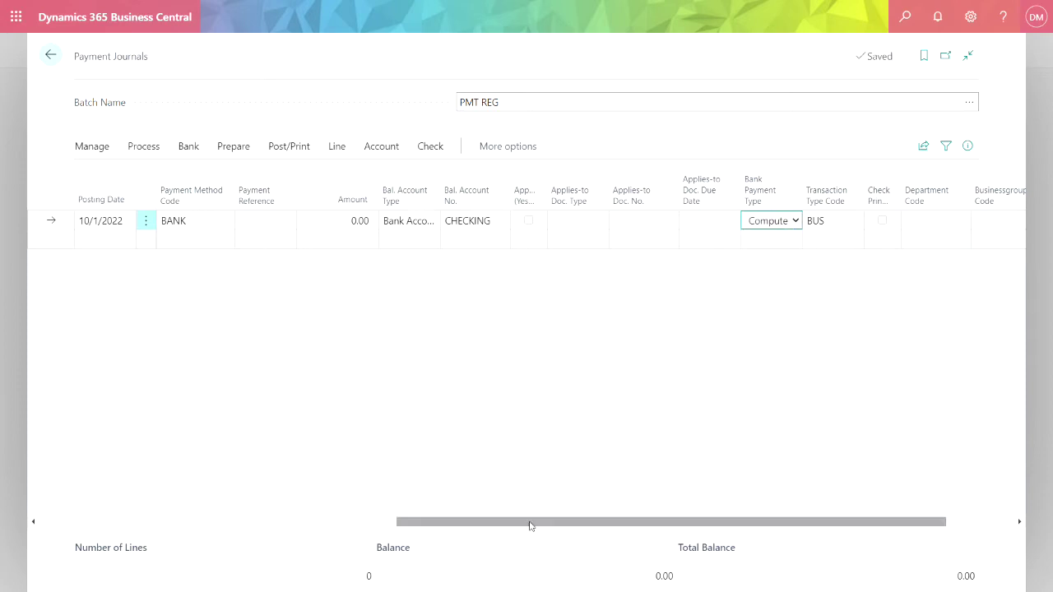
Apply the First Up Consultants payment to the vendor's first open invoice by setting its Applies-to ID.
left_click_drag(518, 526, 165, 522)
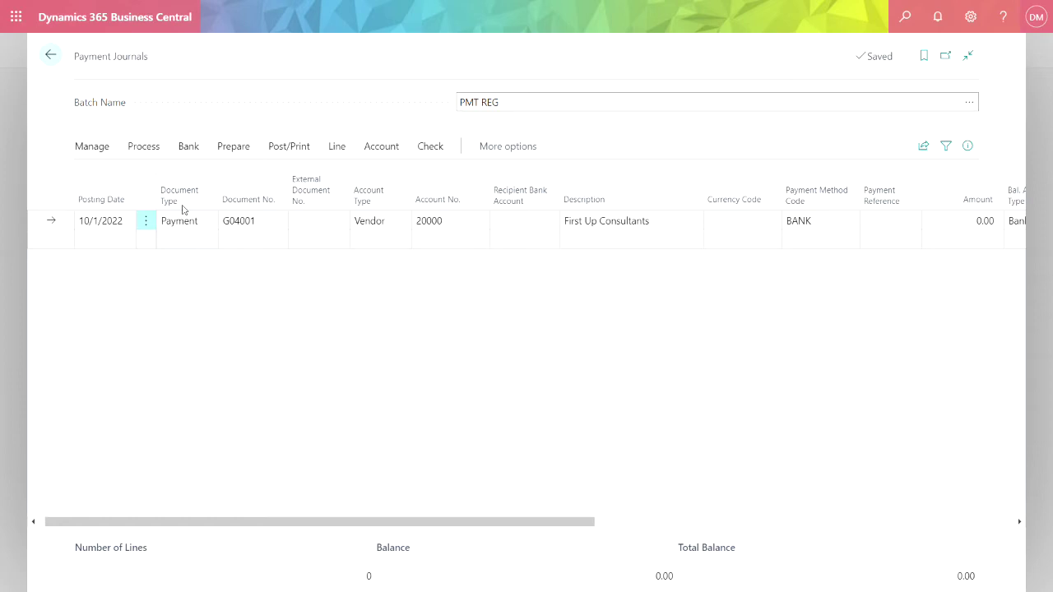
left_click(144, 148)
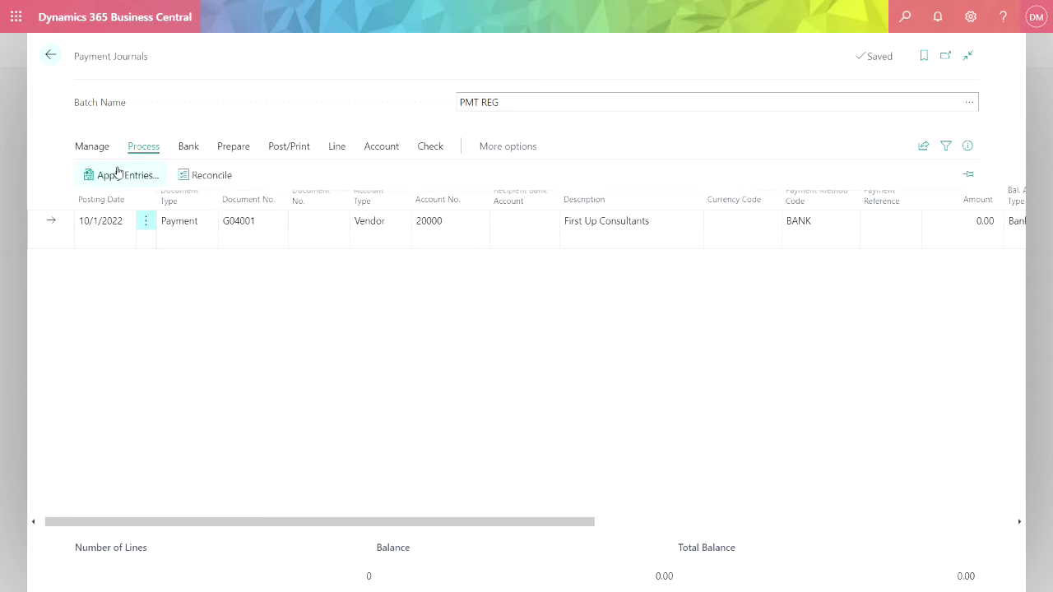
left_click(113, 176)
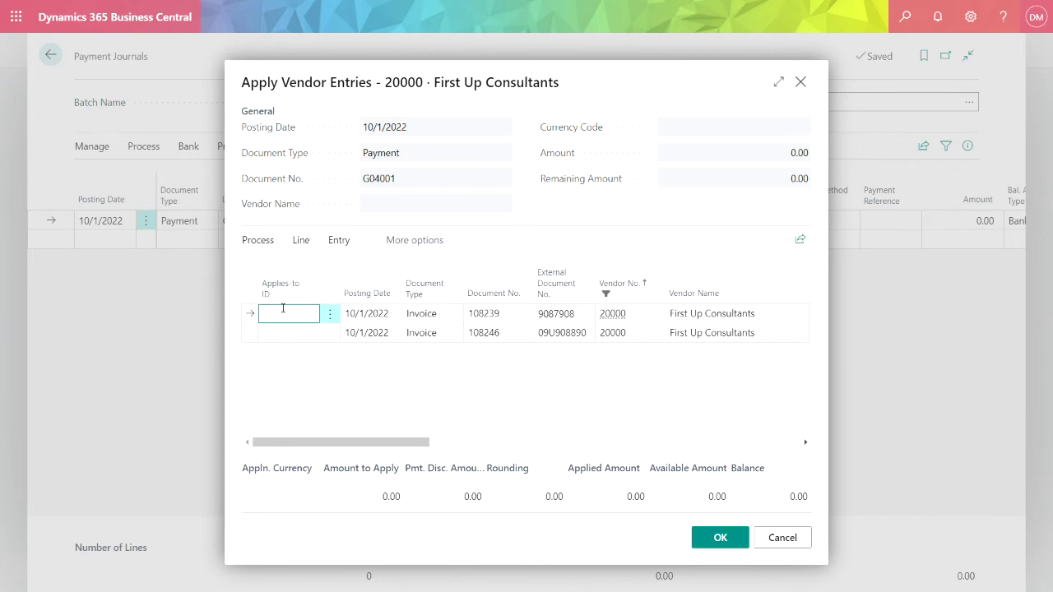
left_click(259, 240)
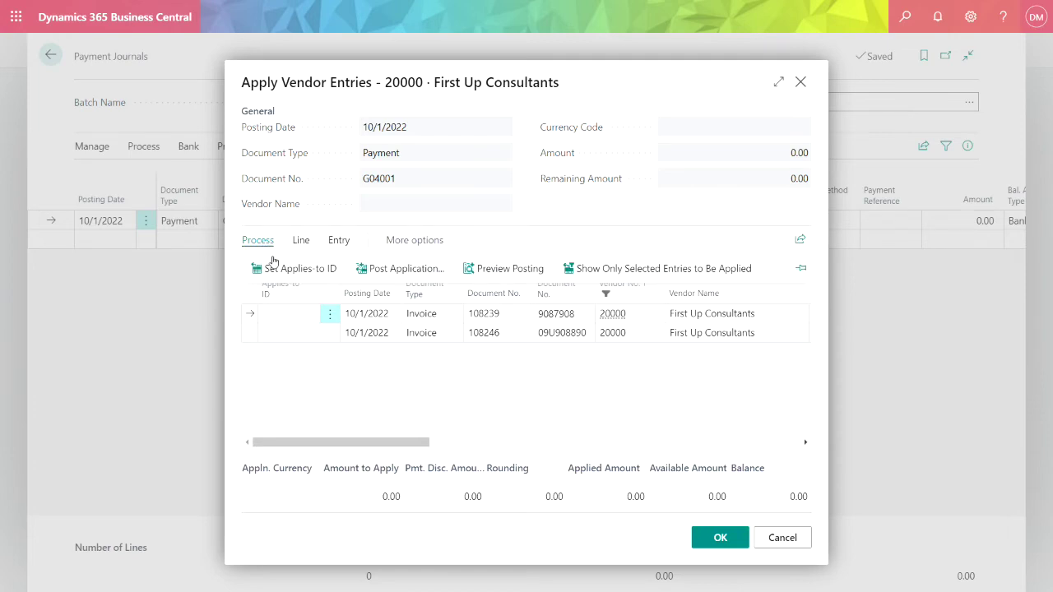
left_click(279, 270)
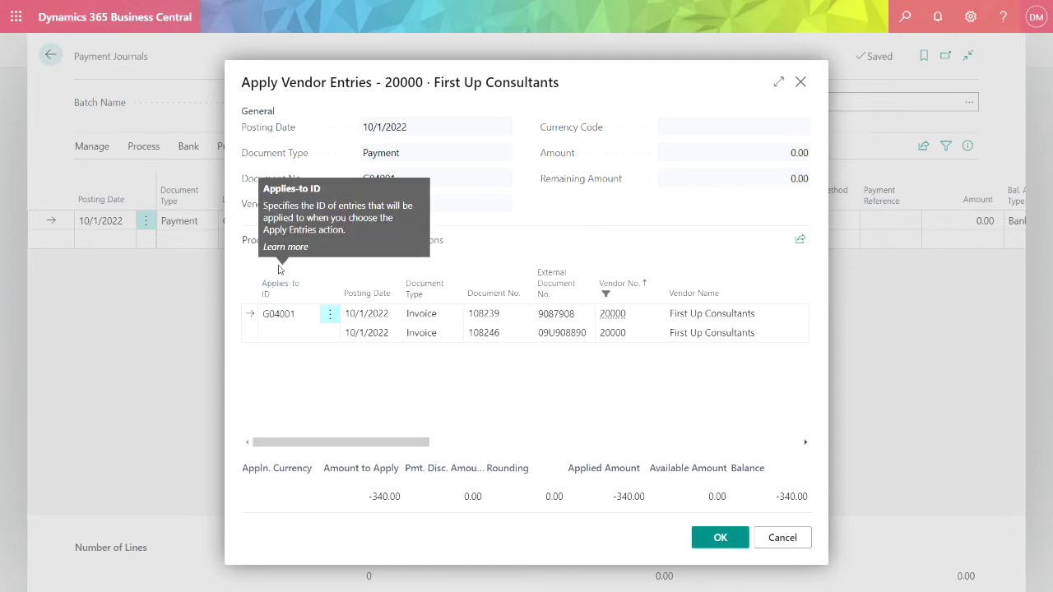
left_click(718, 542)
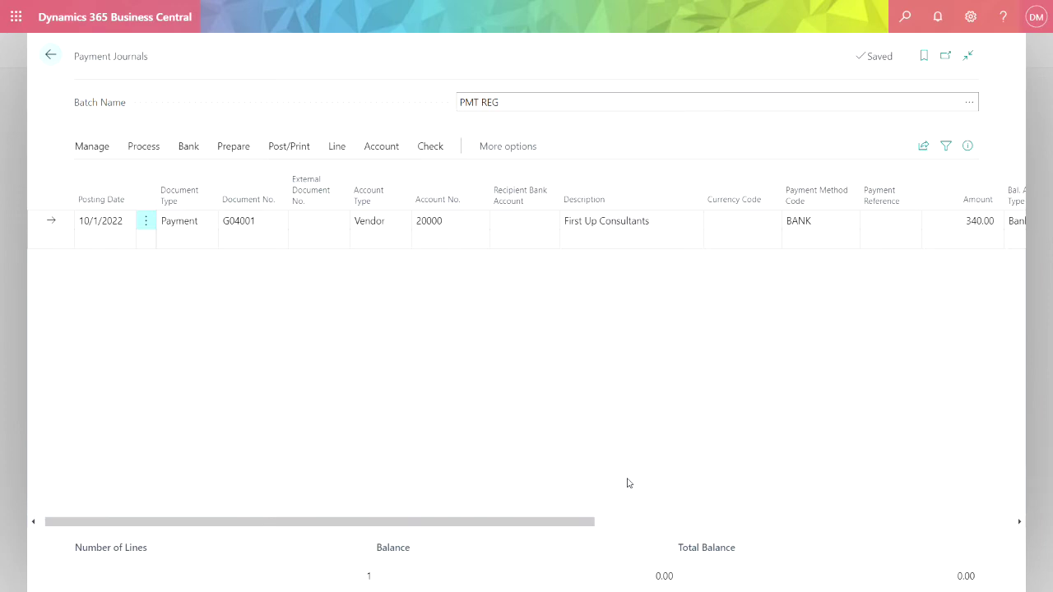
Print the First Up Consultants check from the CHECKING bank account and post the payment journal.
left_click_drag(557, 522, 694, 553)
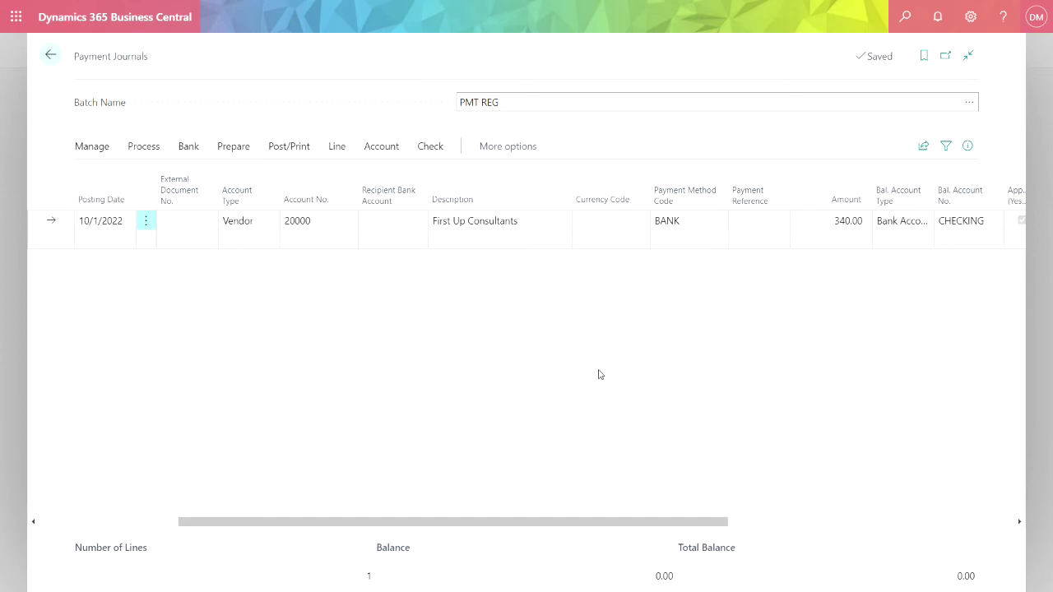
left_click(430, 146)
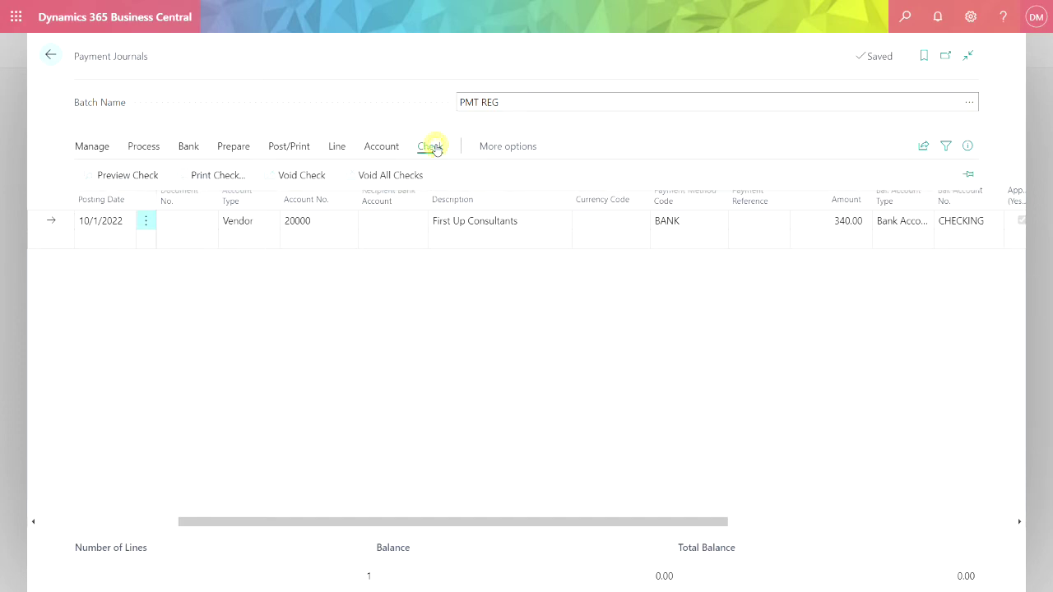
left_click(189, 173)
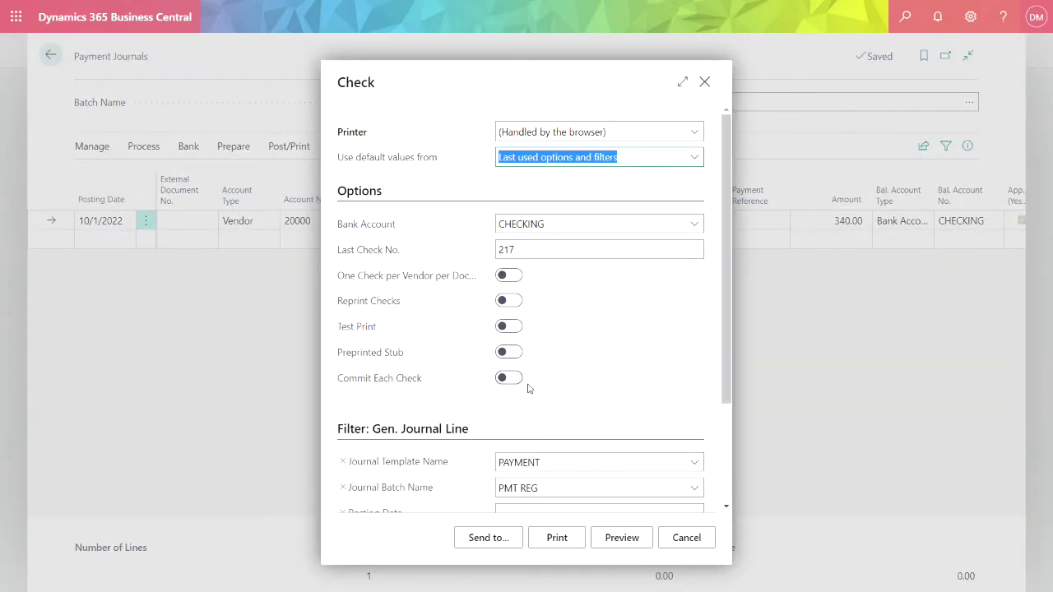
left_click(556, 539)
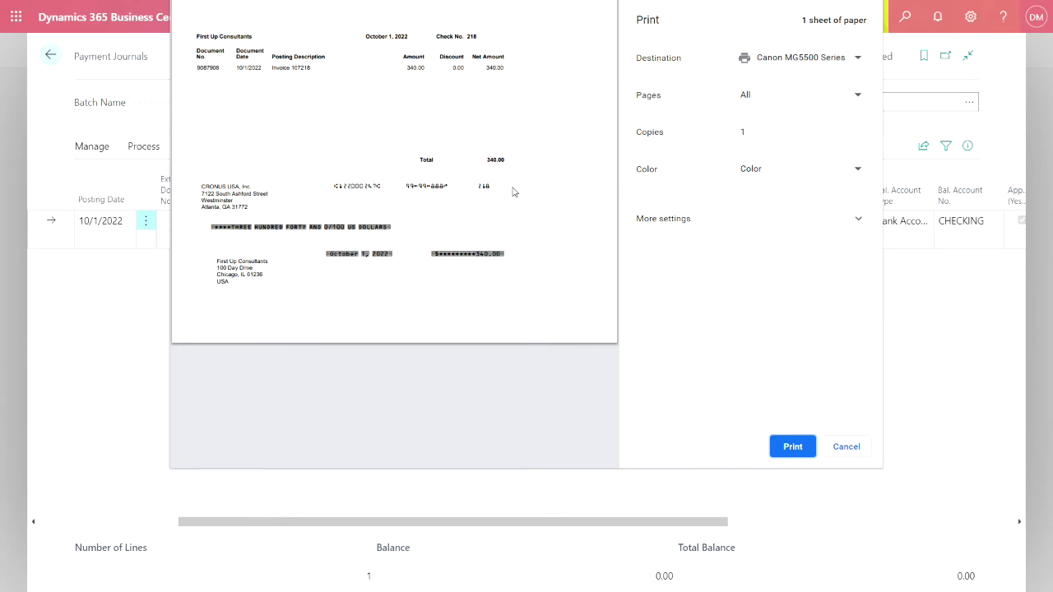
left_click(792, 446)
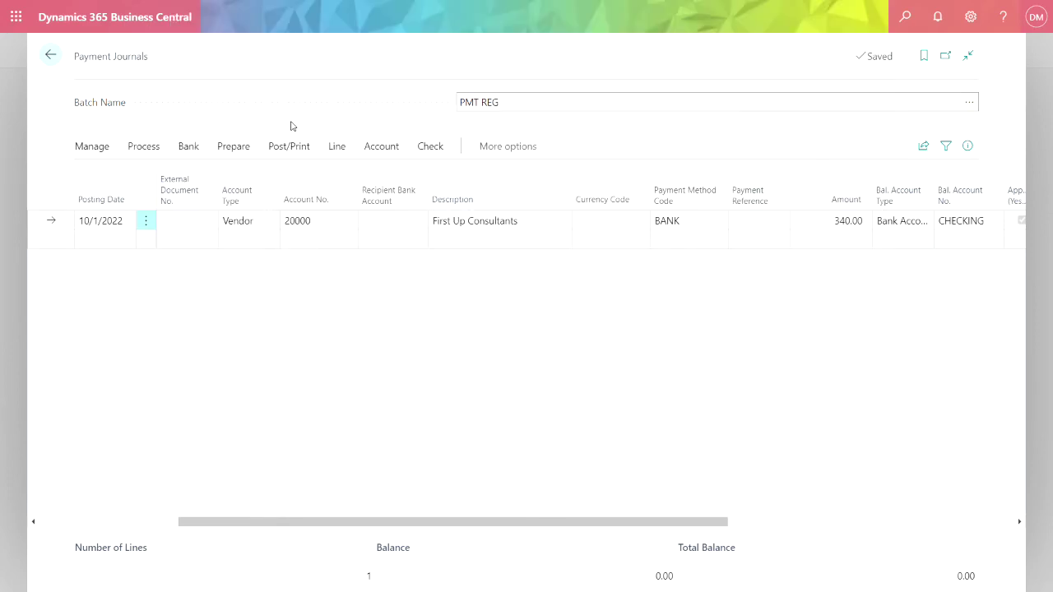
left_click(275, 149)
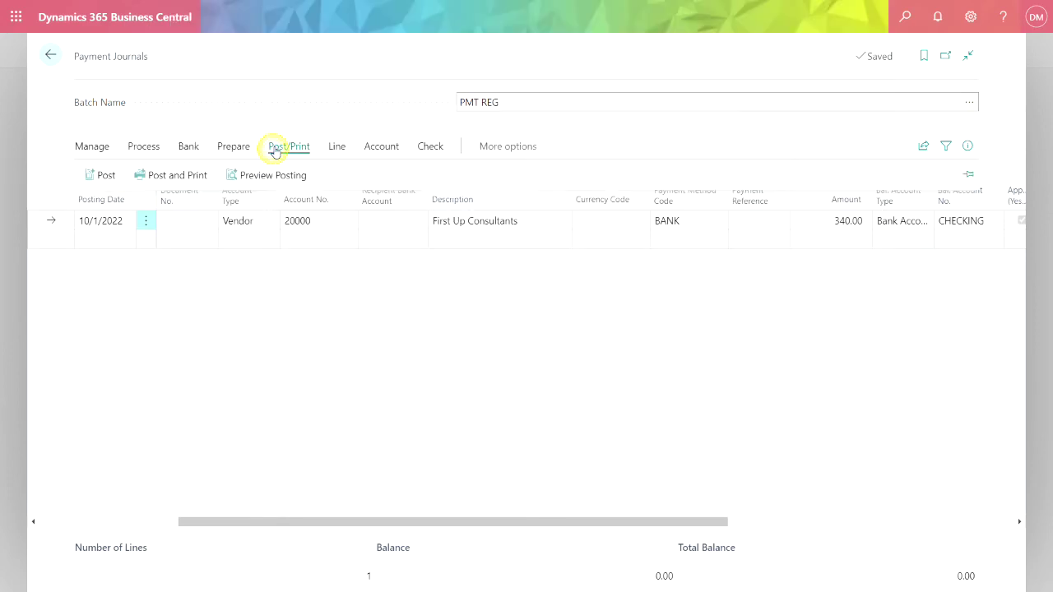
left_click(104, 175)
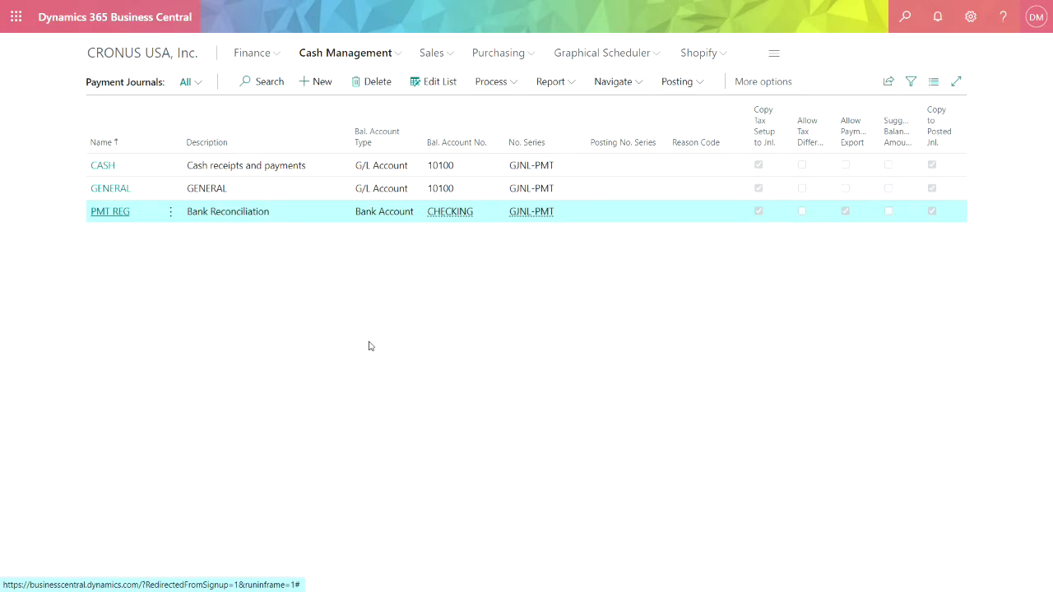
Reopen the PMT REG batch and enter a Morgan Specialty vendor payment with bank payment type Electronic Payment.
left_click(110, 212)
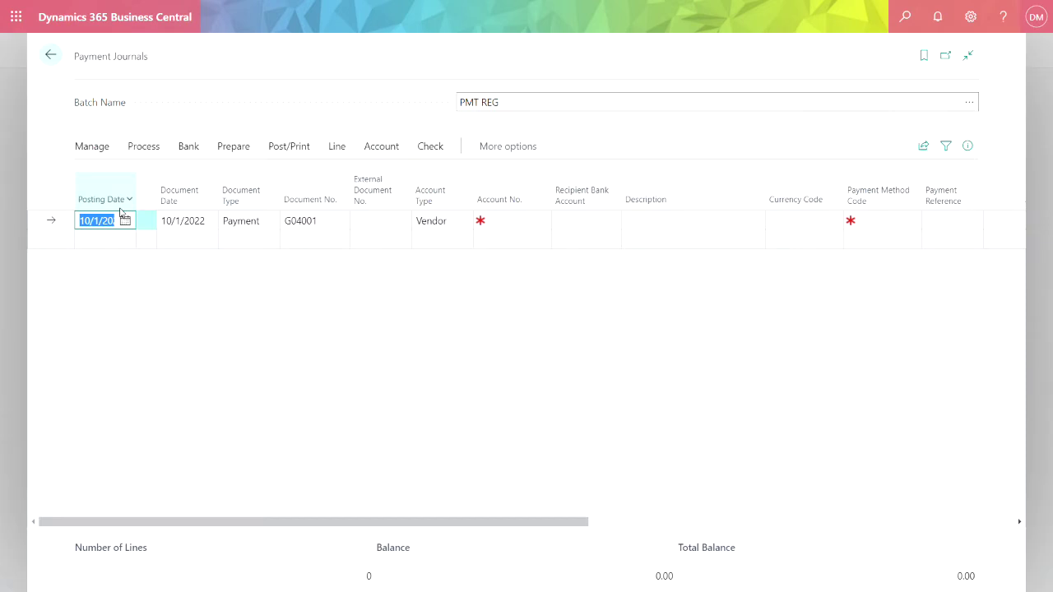
left_click(517, 219)
scroll(568, 323, "down", 3)
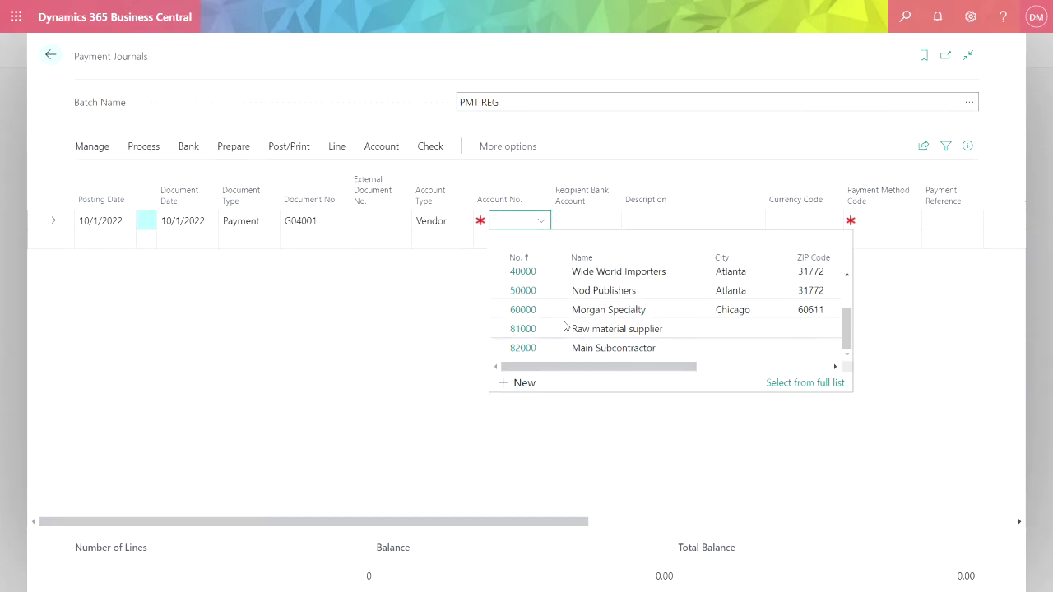
left_click(566, 322)
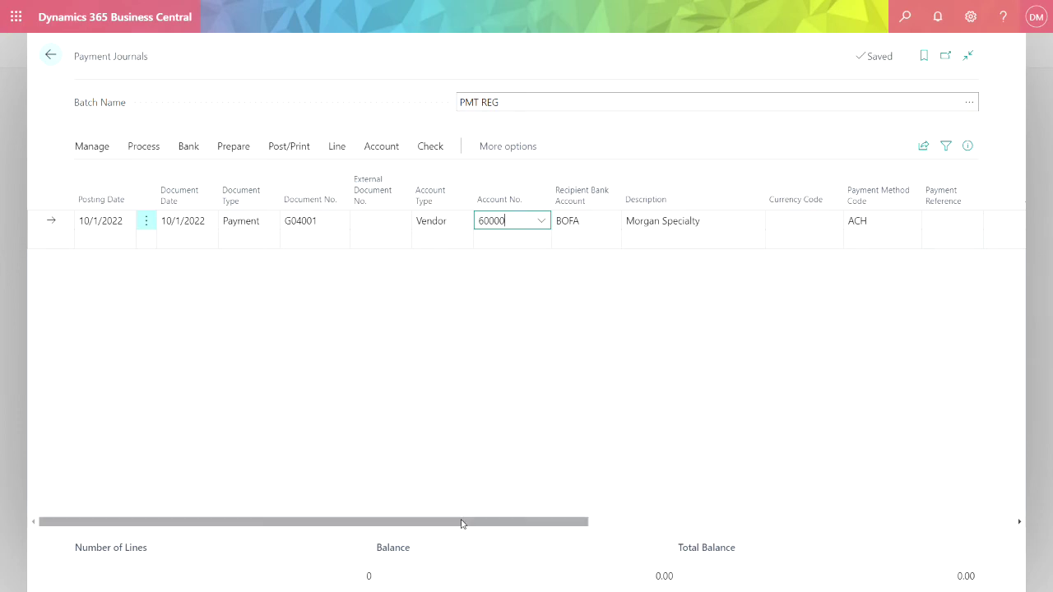
left_click_drag(468, 523, 996, 537)
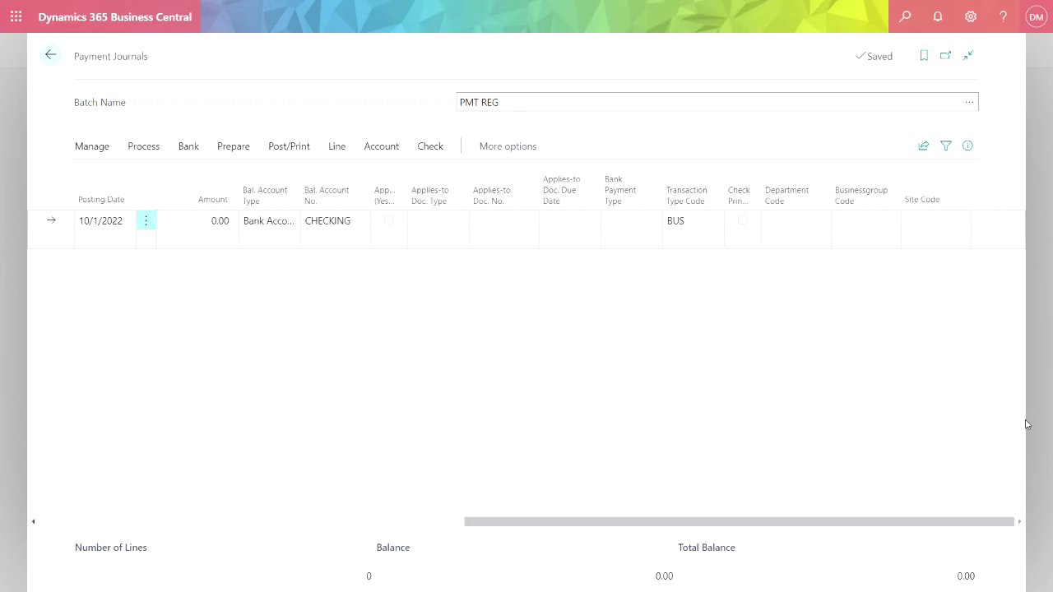
left_click(638, 224)
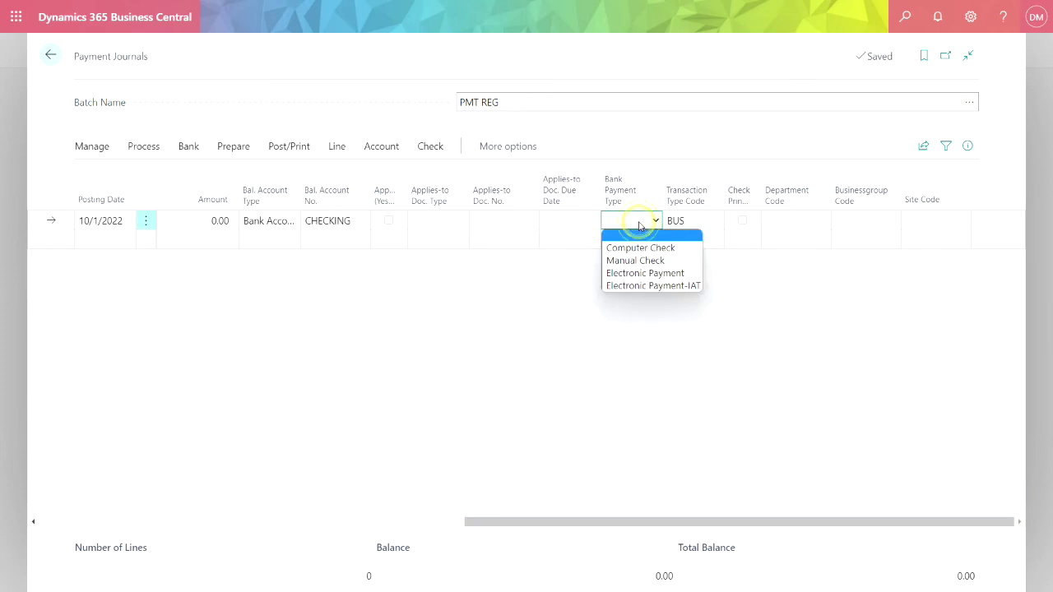
left_click(634, 272)
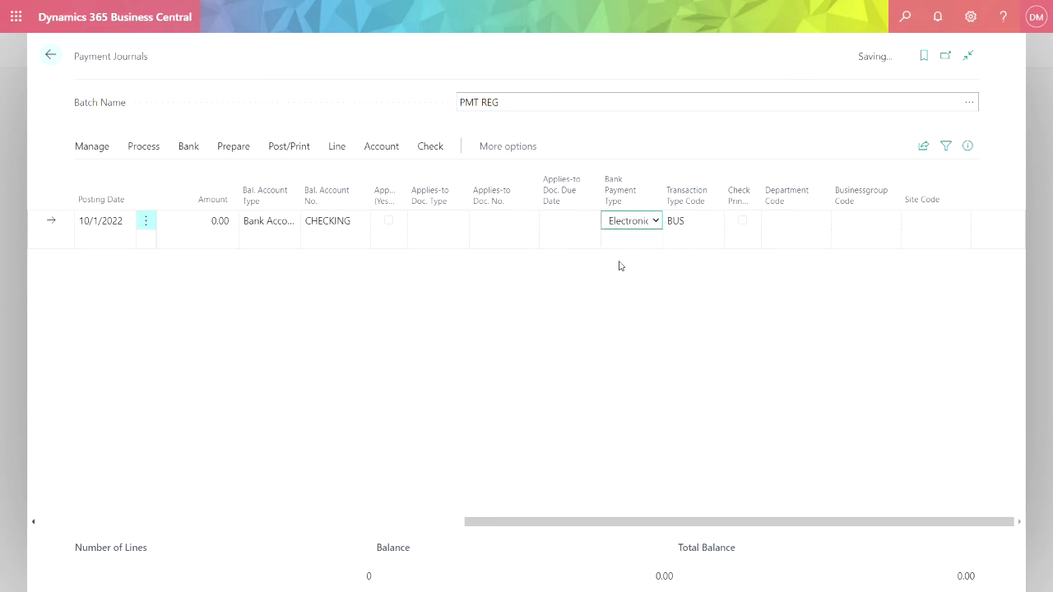
Apply the Morgan Specialty payment to the vendor's first three open invoices by setting their Applies-to ID.
left_click_drag(498, 524, 74, 522)
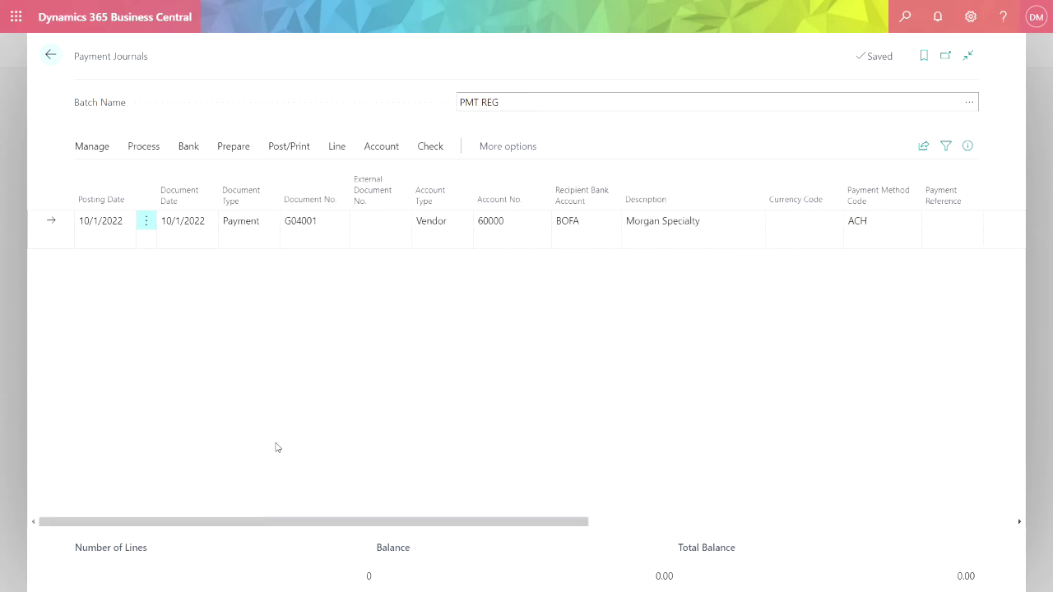
left_click(141, 149)
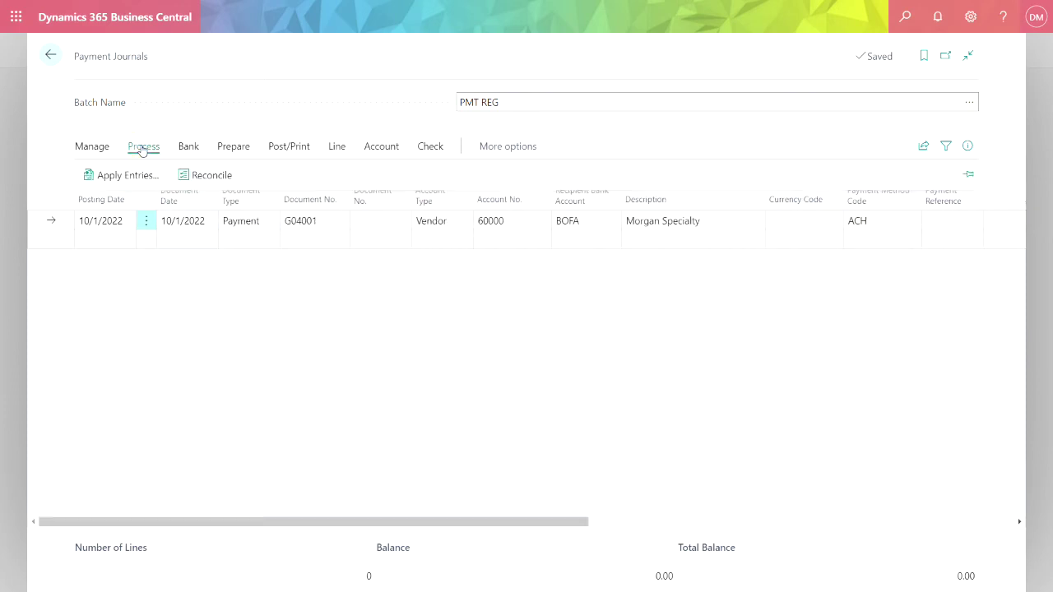
left_click(114, 175)
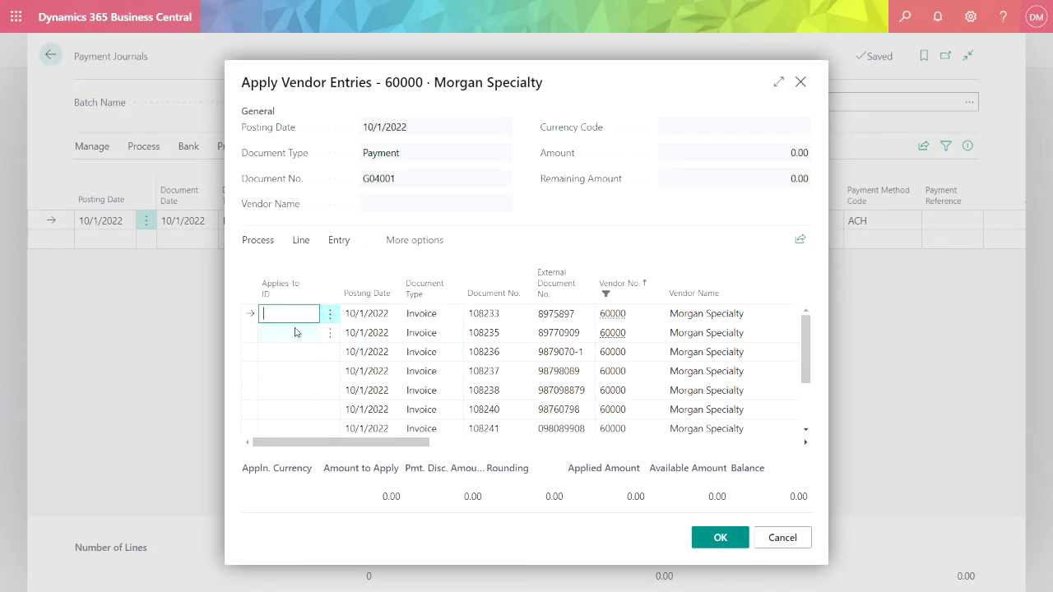
left_click(297, 353, "shift")
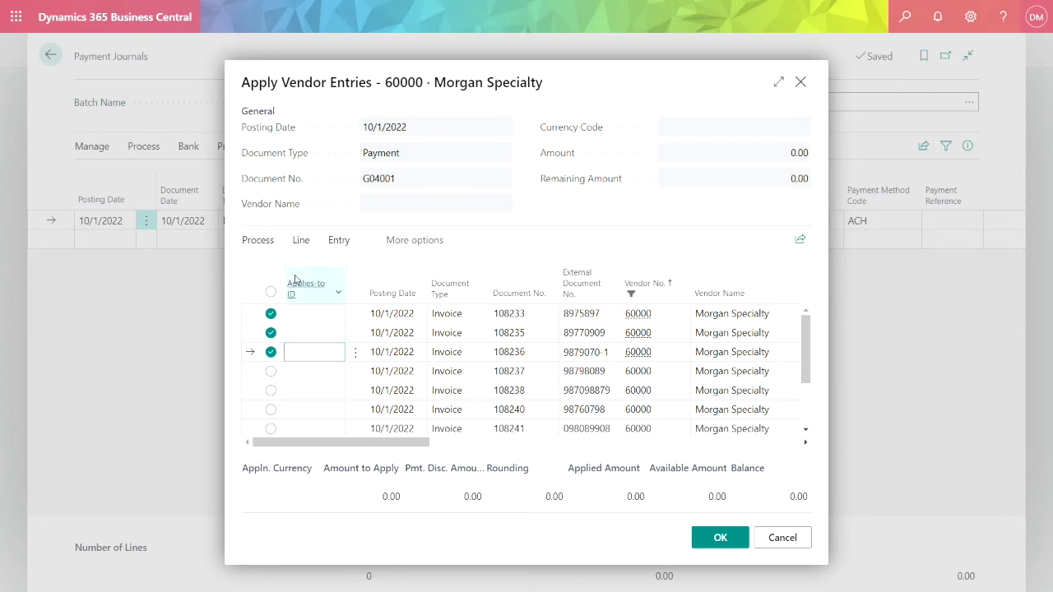
left_click(257, 240)
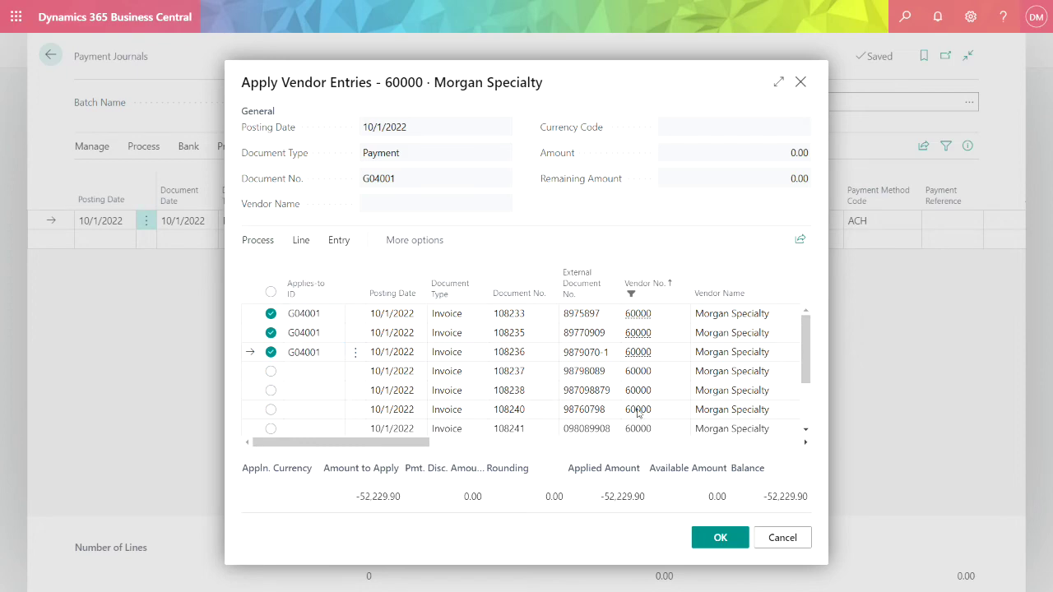
left_click(727, 538)
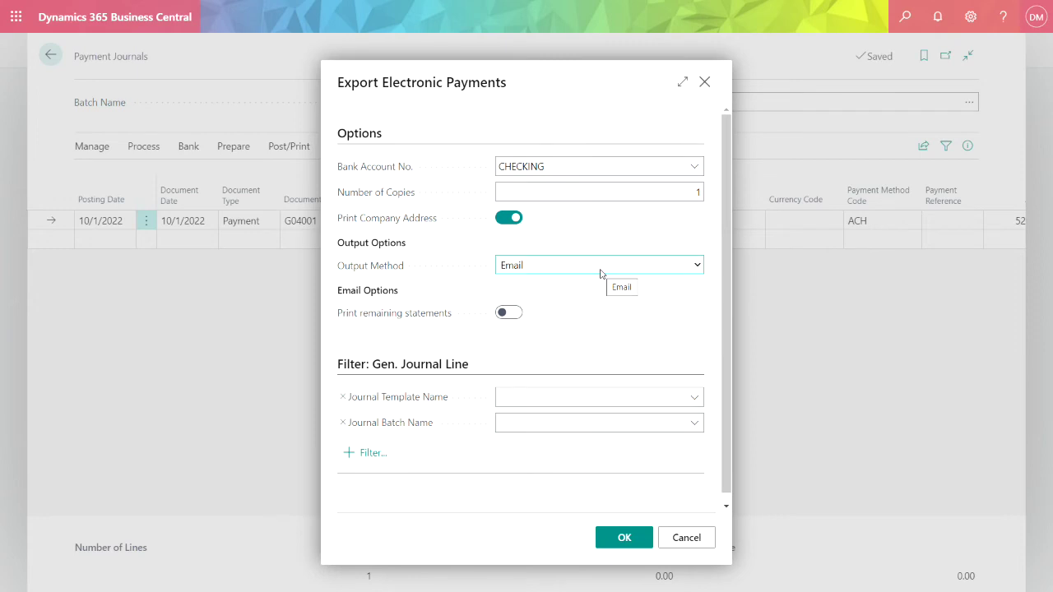
Export the electronic payment from CHECKING with Email as the output method and generate its EFT file.
left_click(621, 541)
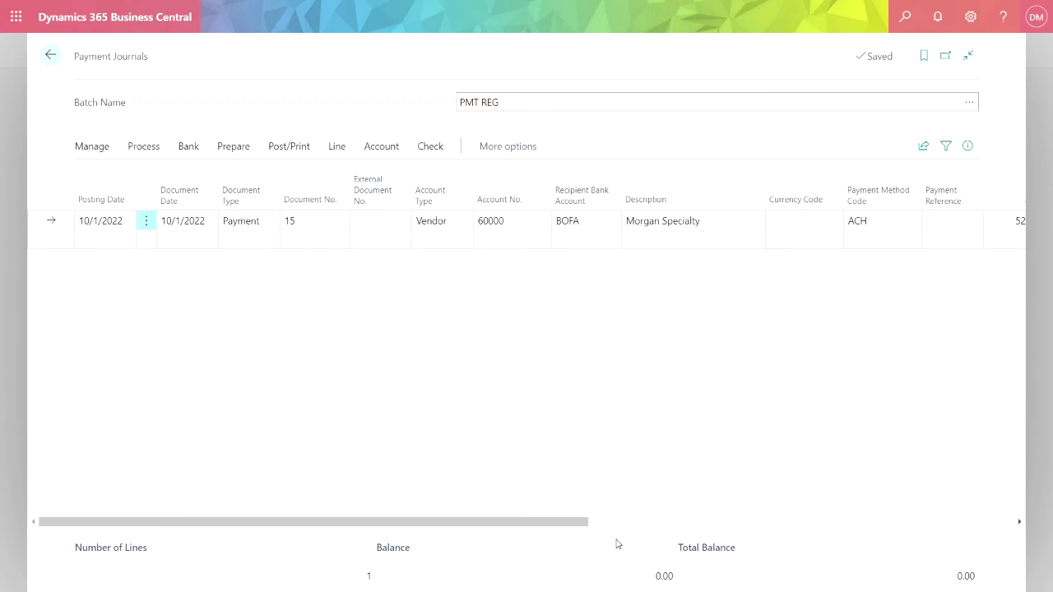
left_click(906, 18)
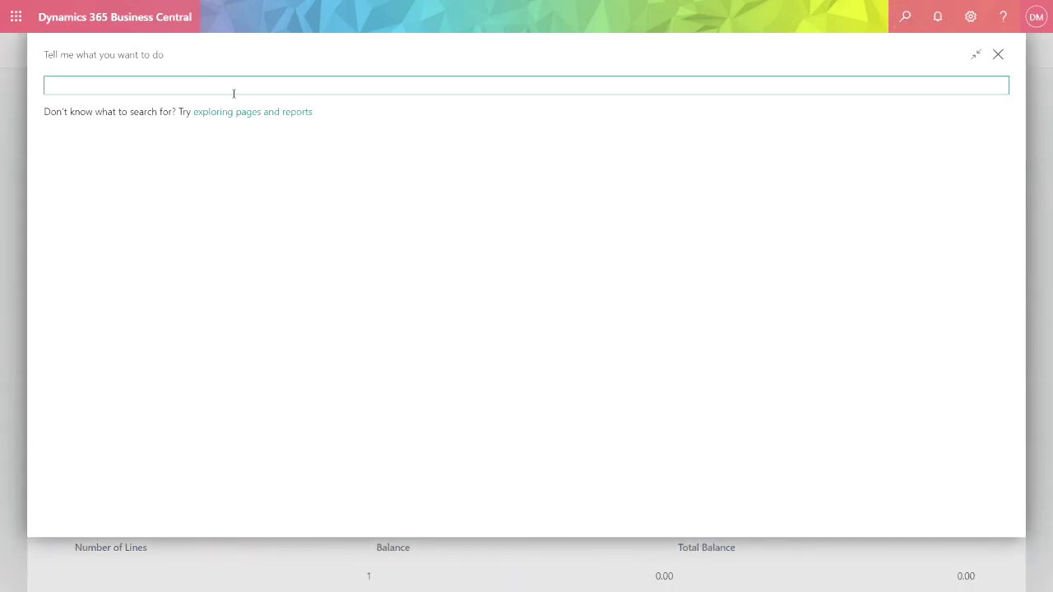
type("gener")
left_click(100, 142)
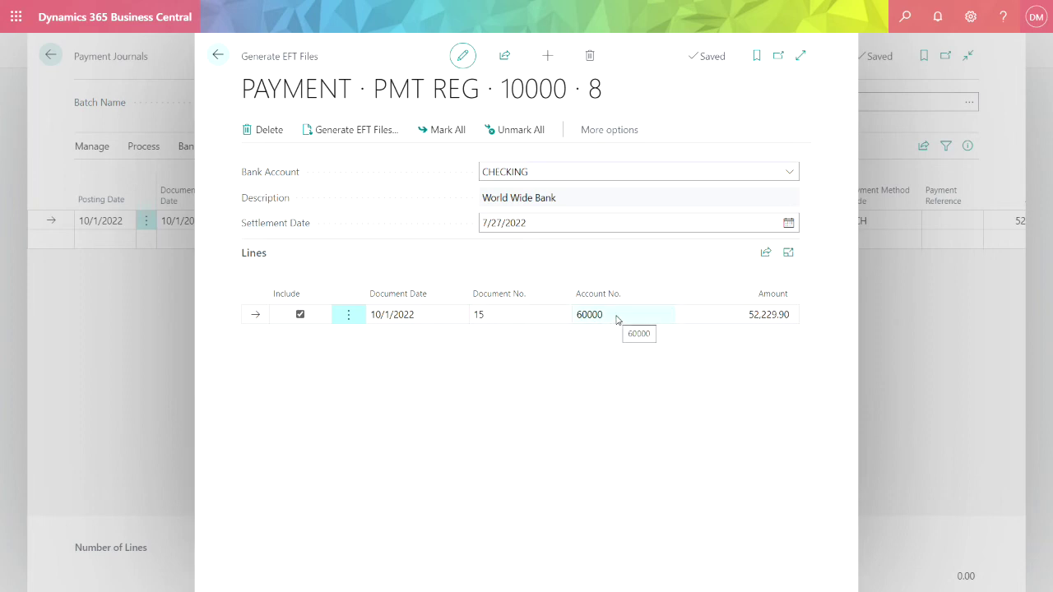
left_click(322, 132)
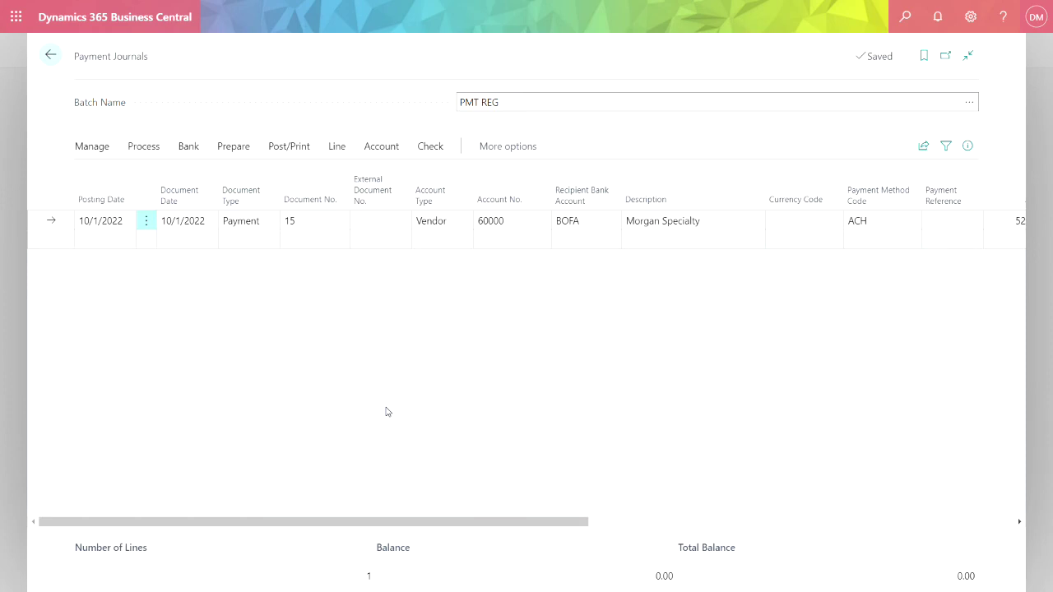
Post the Morgan Specialty payment journal line and confirm the posting.
left_click(278, 150)
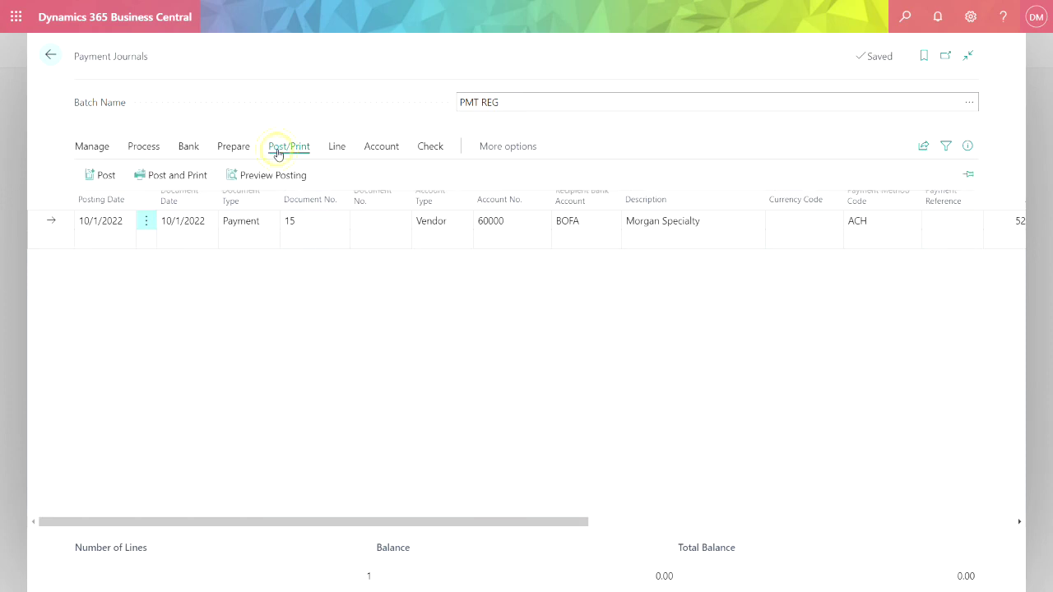
left_click(113, 177)
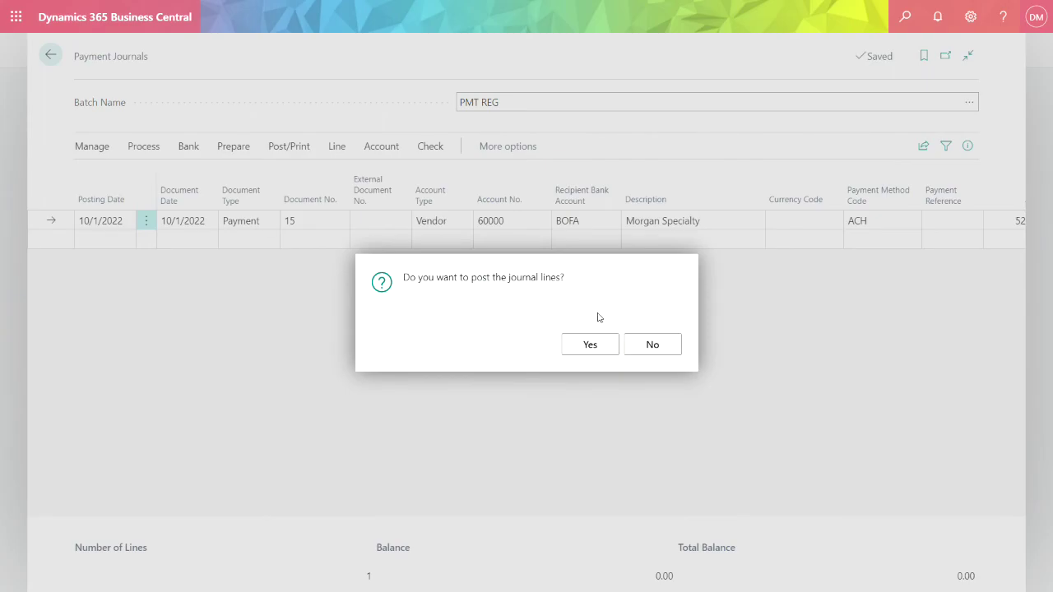
left_click(595, 344)
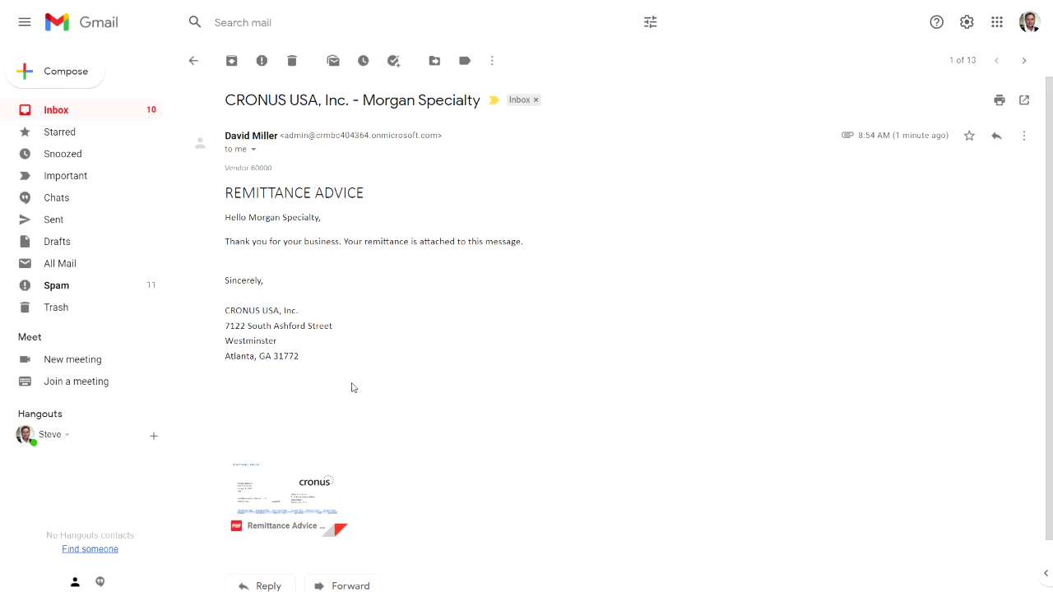
Open the Remittance Advice for Morgan Specialty.pdf attachment from the remittance email in Gmail.
mouse_move(325, 501)
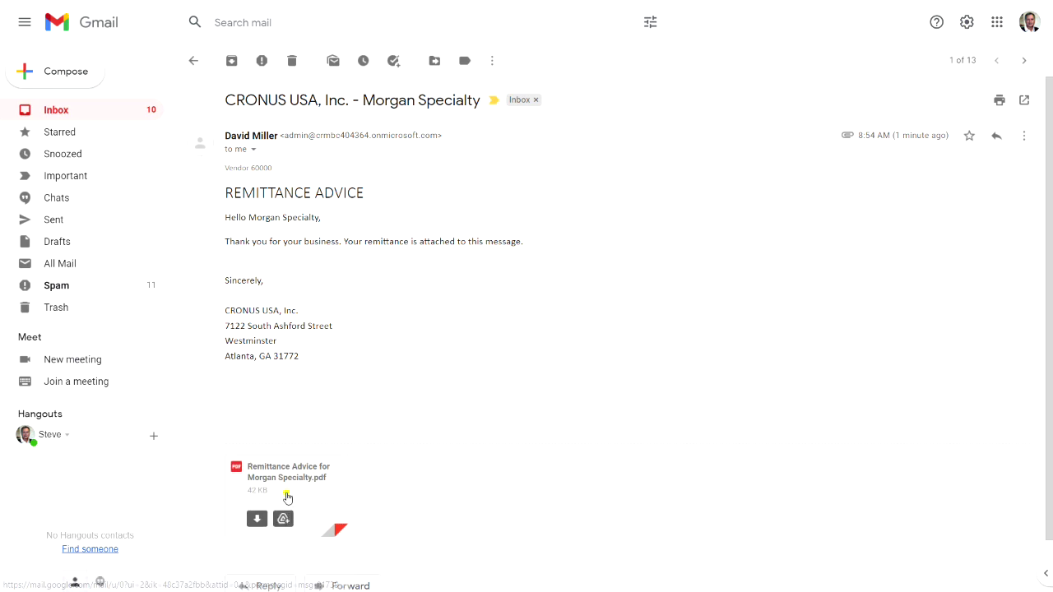
left_click(288, 494)
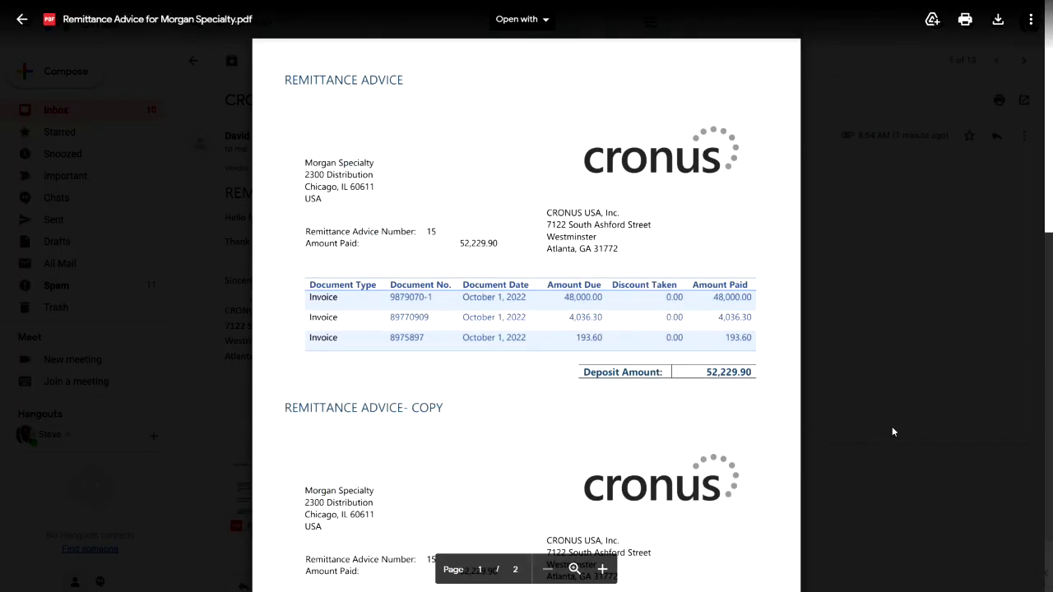